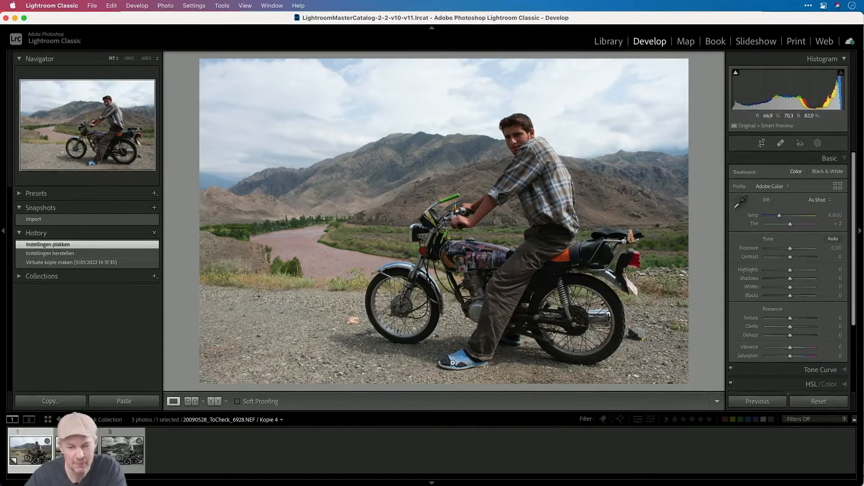
Examine the pictures decorating the motorcycle's fuel tank at 300% zoom, and return to the full photo
click(476, 258)
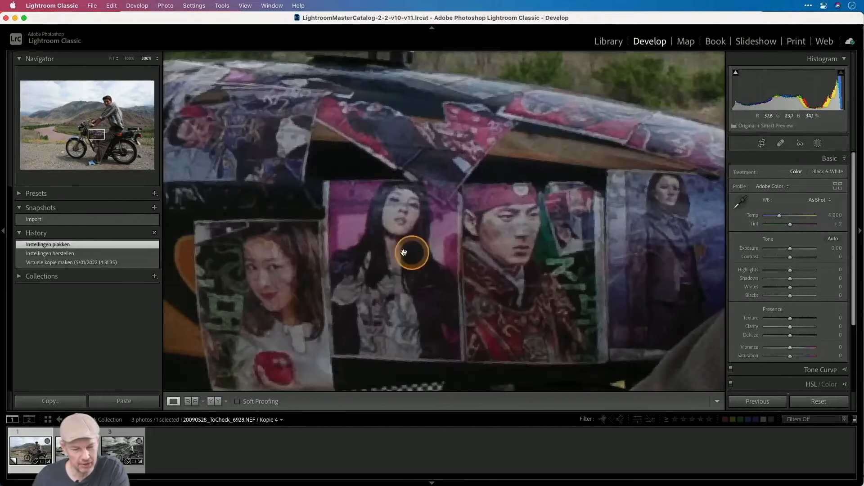
drag(400, 203, 415, 289)
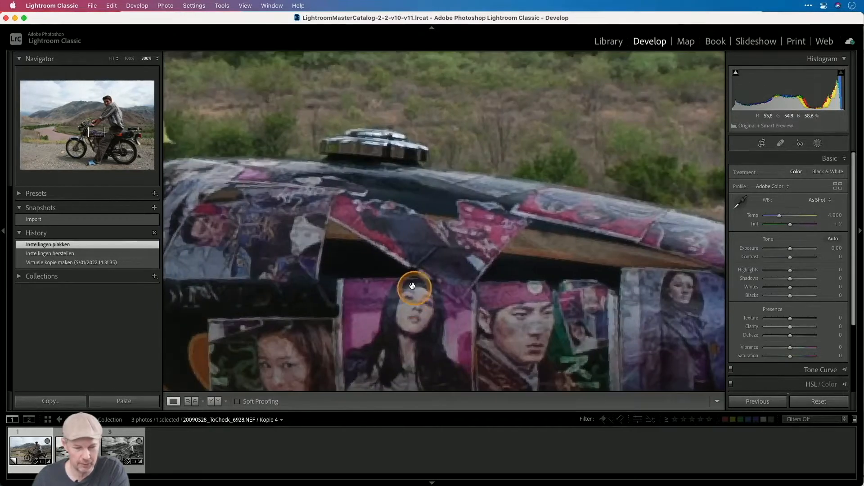
click(406, 273)
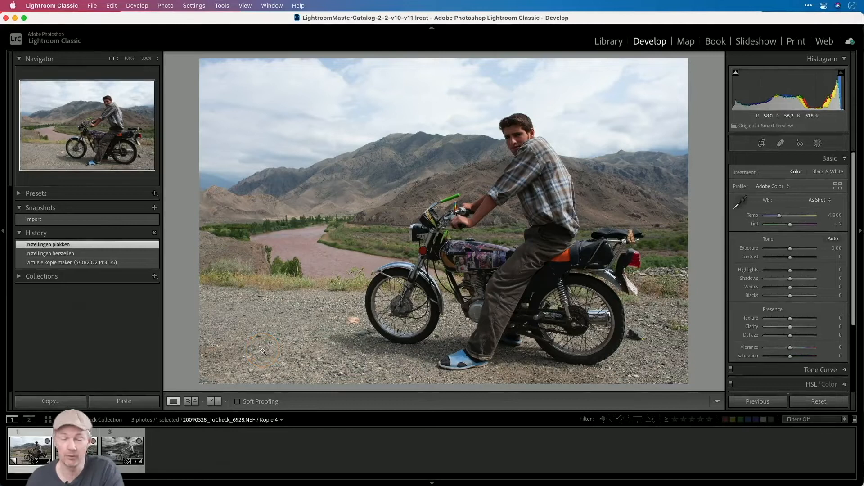
Compare the two black-and-white versions of the motorcycle photo and return to the brighter Adobe Standard B&W one
click(74, 448)
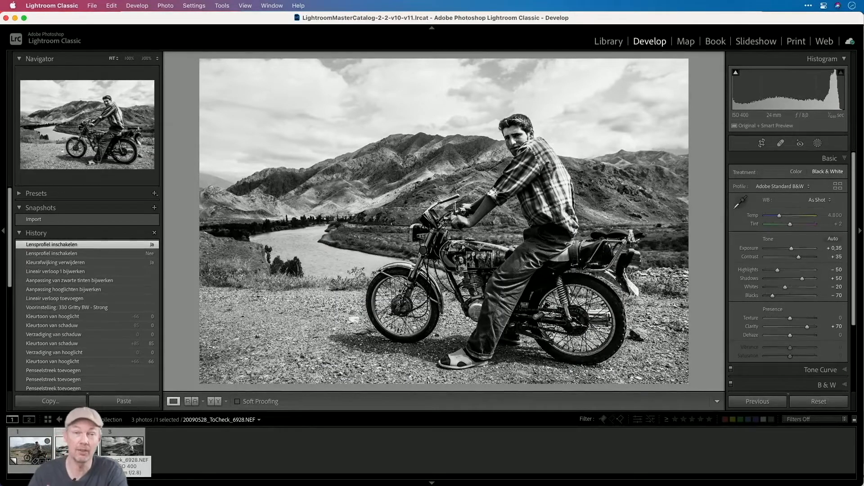
click(131, 450)
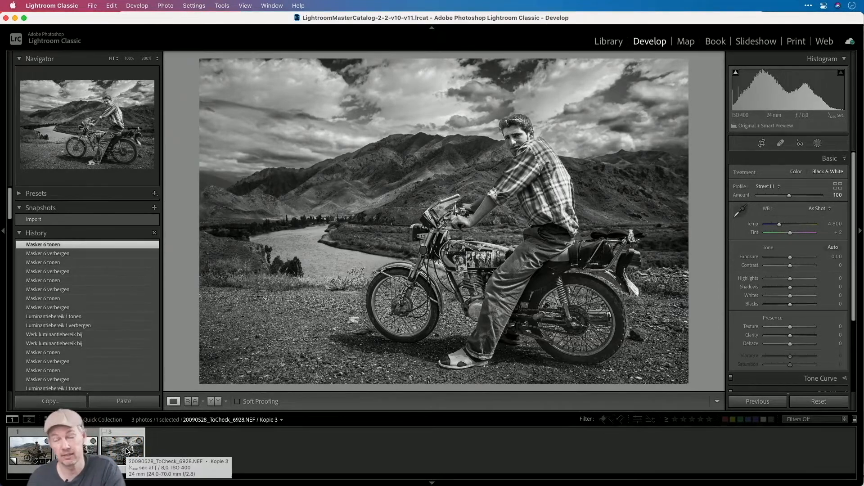
click(77, 450)
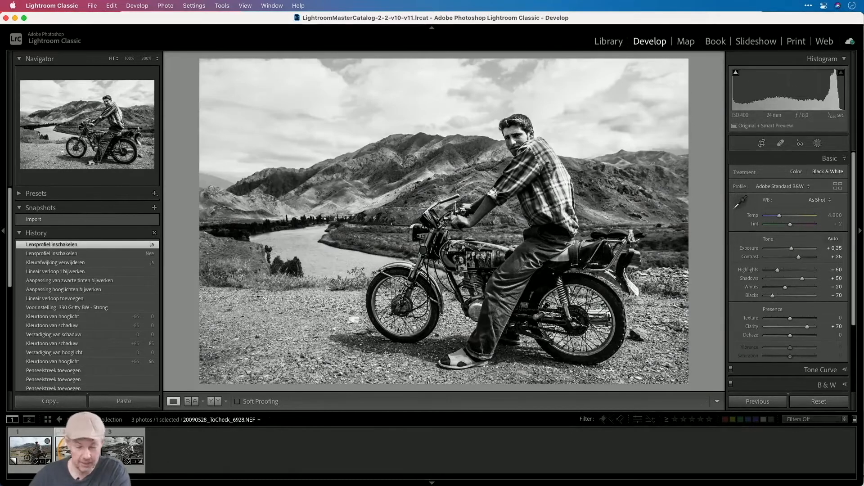
Keep the black-and-white edit as a virtual copy and reset the original, pasting back only its crop, transform and process version settings
key(super+apostrophe)
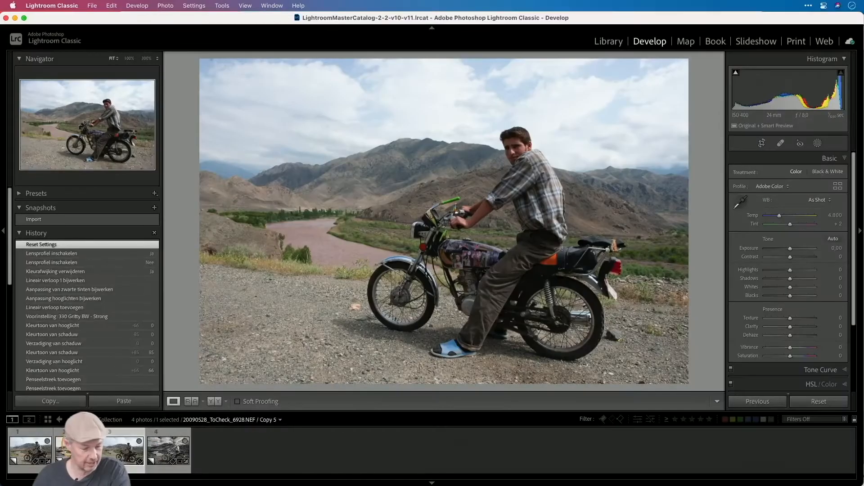
click(66, 423)
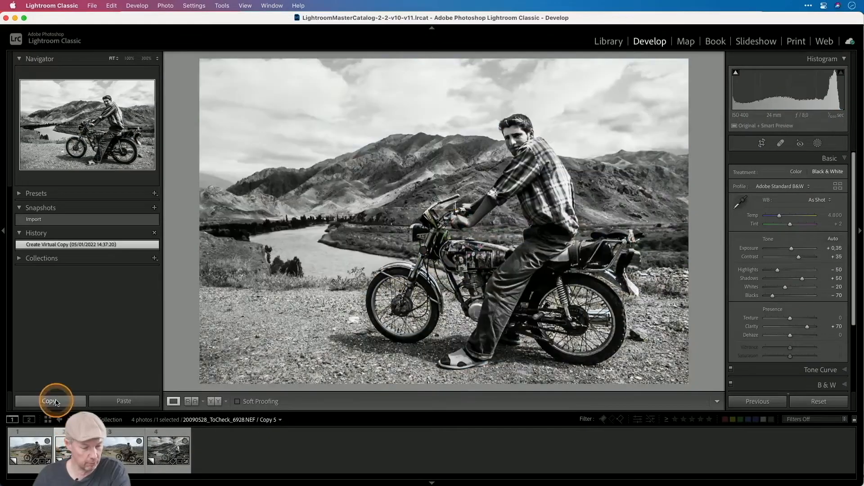
click(51, 400)
click(594, 223)
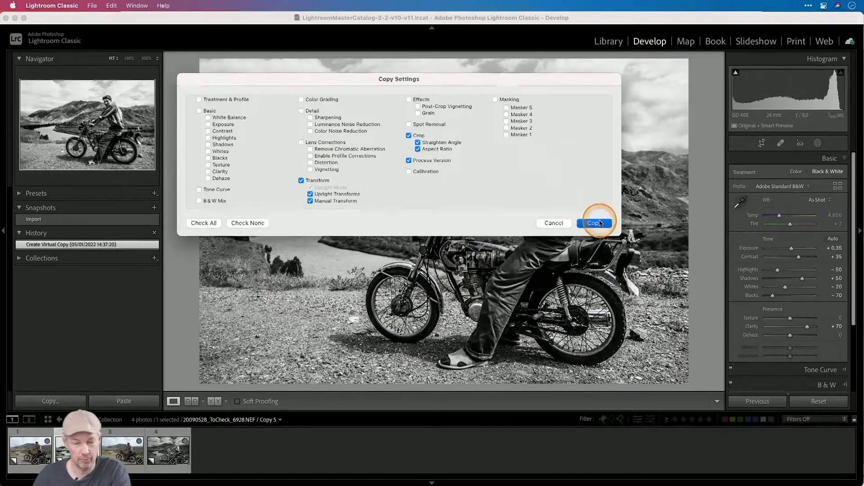
click(128, 429)
click(122, 400)
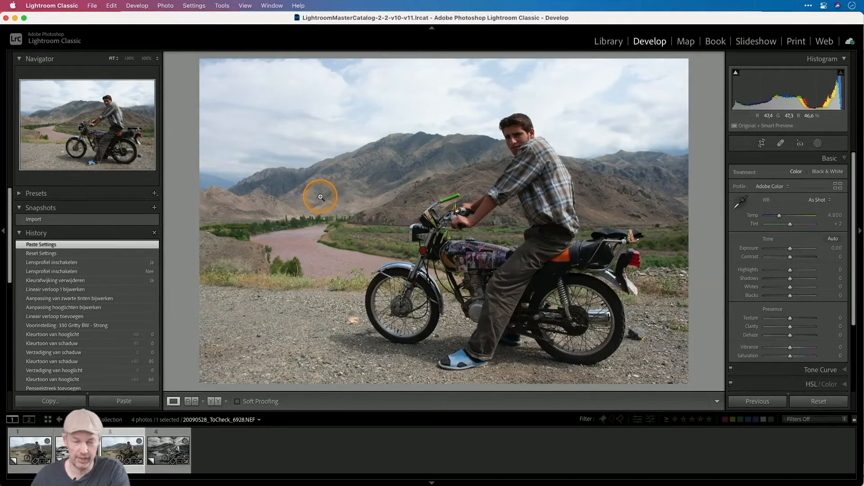
click(15, 449)
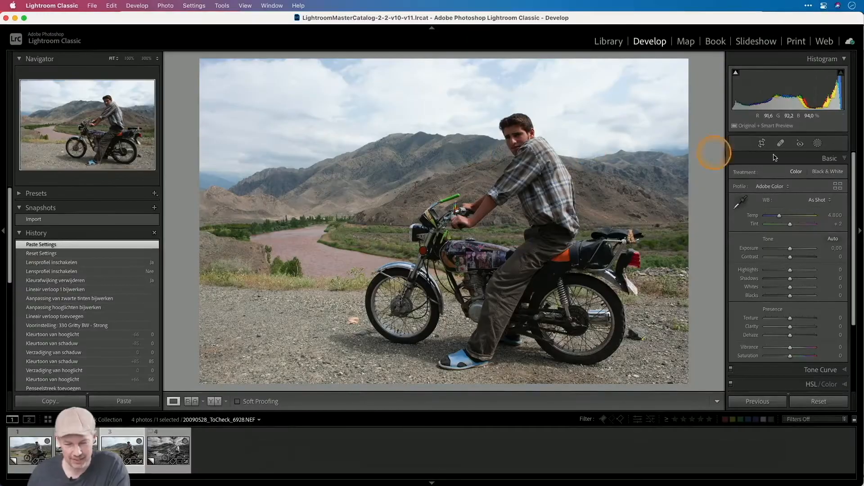
Apply the creative black-and-white profile Street III (CSP BW 03) to the reset colour photo
click(817, 144)
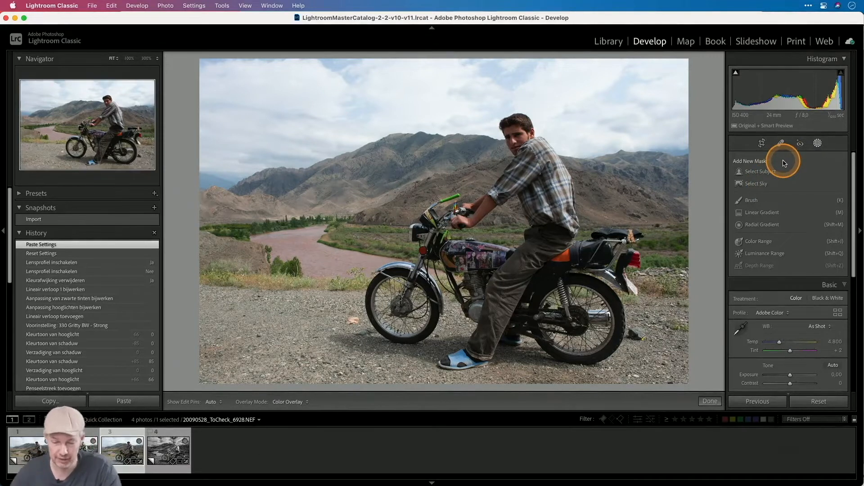
scroll(812, 234, down, 3)
scroll(812, 234, down, 2)
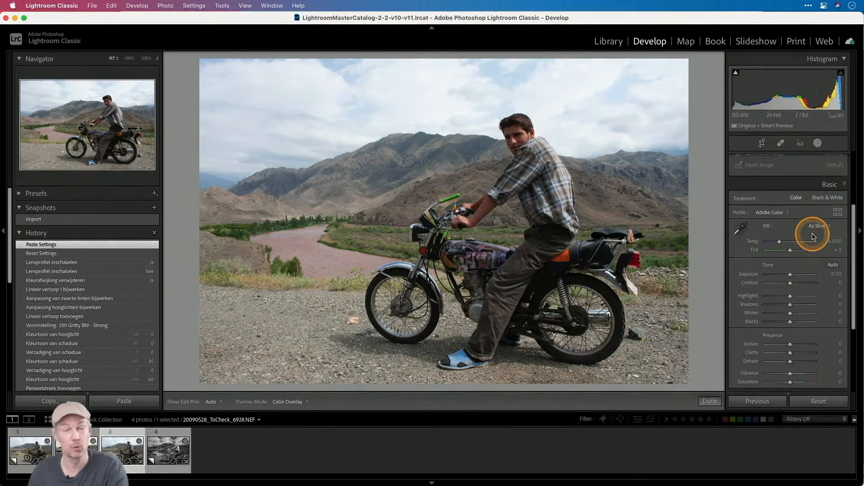
click(836, 212)
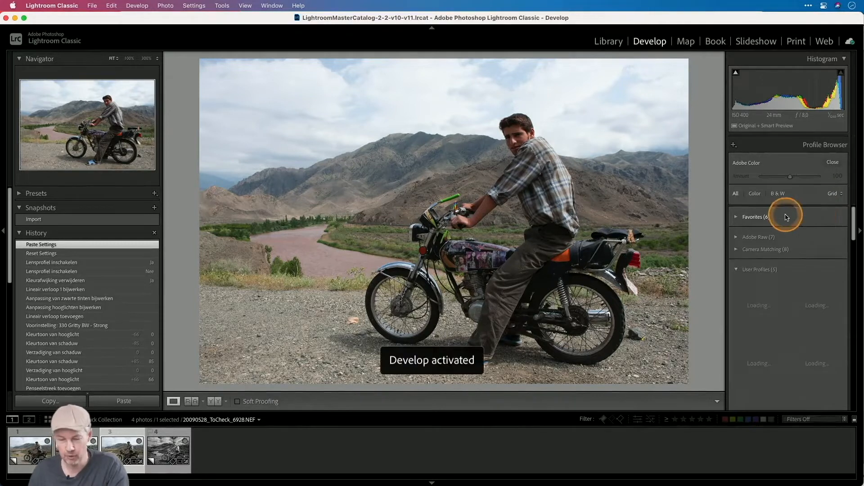
scroll(805, 222, down, 3)
scroll(806, 225, down, 4)
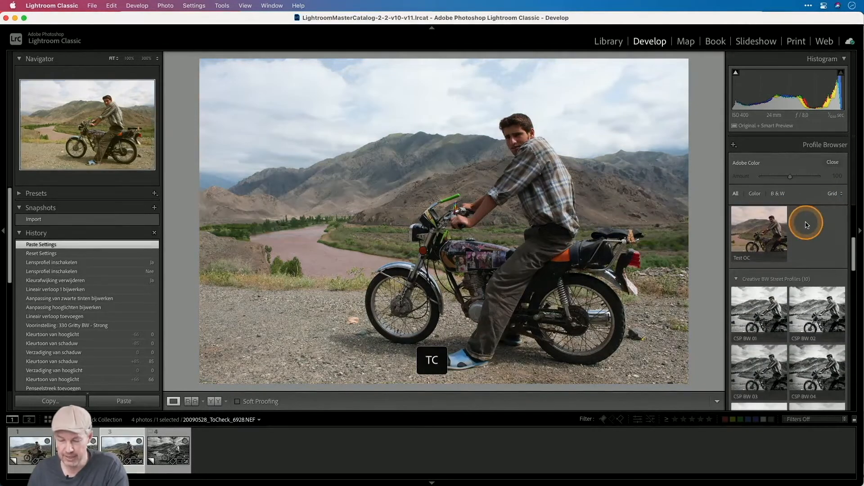
scroll(805, 224, down, 1)
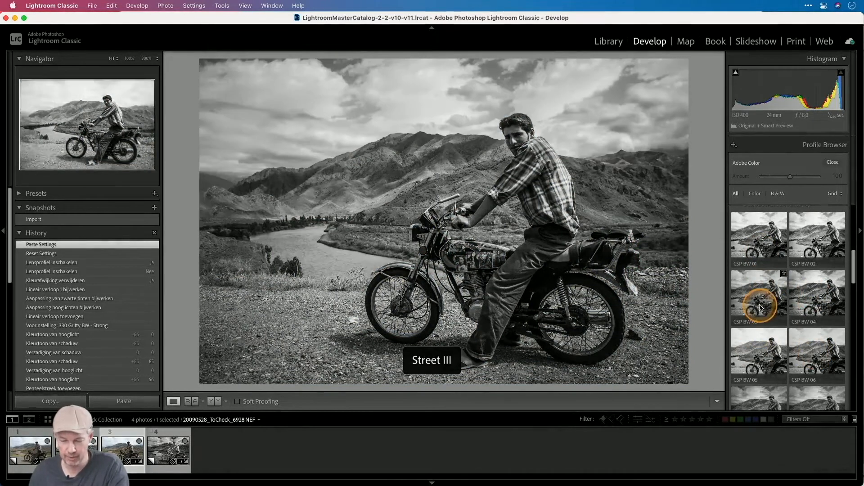
click(760, 308)
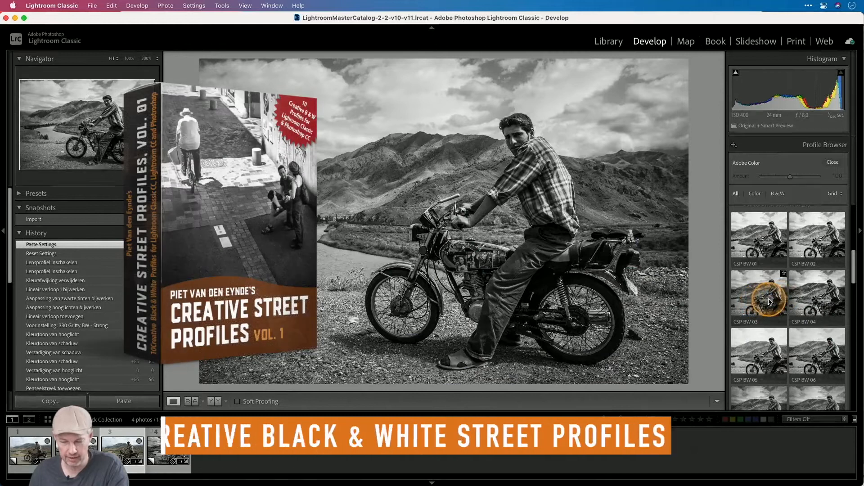
click(767, 301)
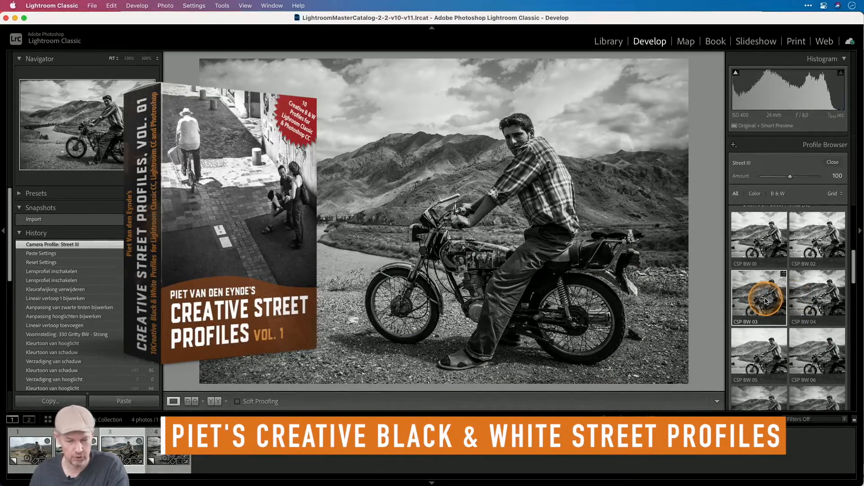
scroll(766, 301, down, 5)
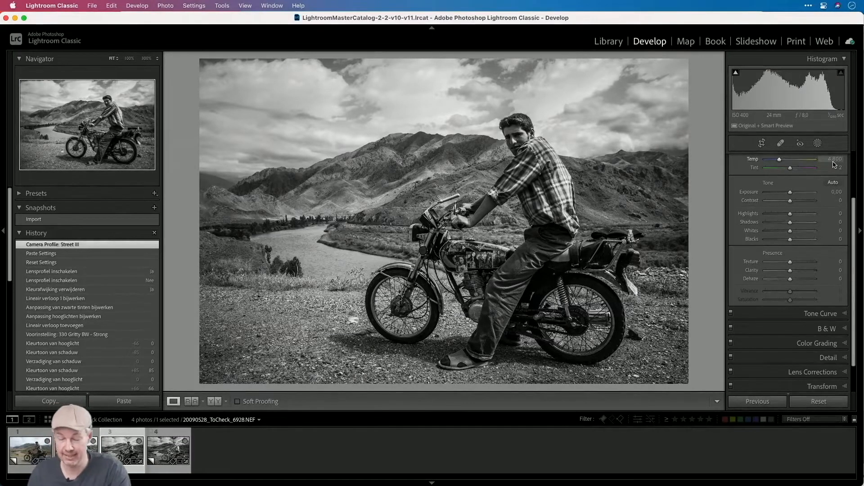
scroll(812, 186, up, 3)
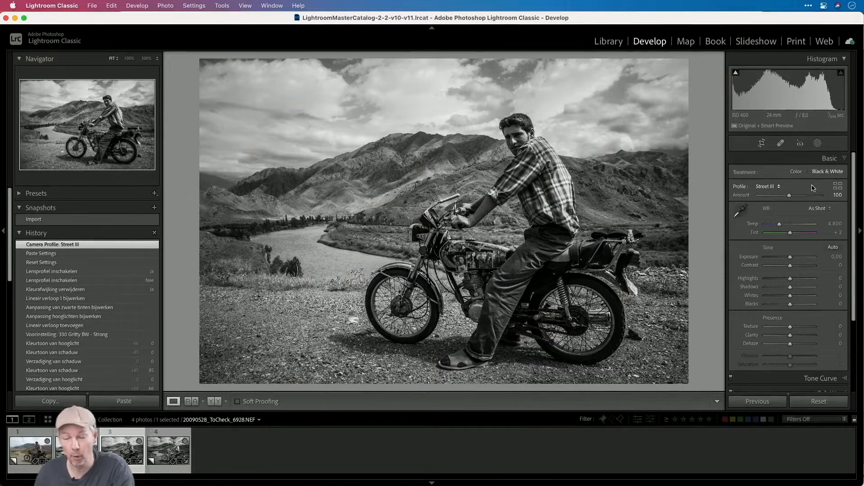
Mask the sky with Select Sky and set the mask's exposure to -0.38, whites to 30 and blacks to -38
click(816, 145)
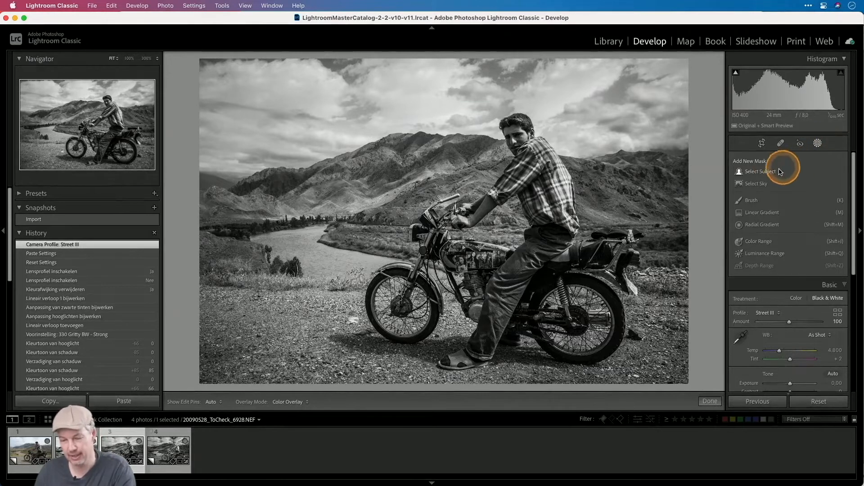
click(758, 184)
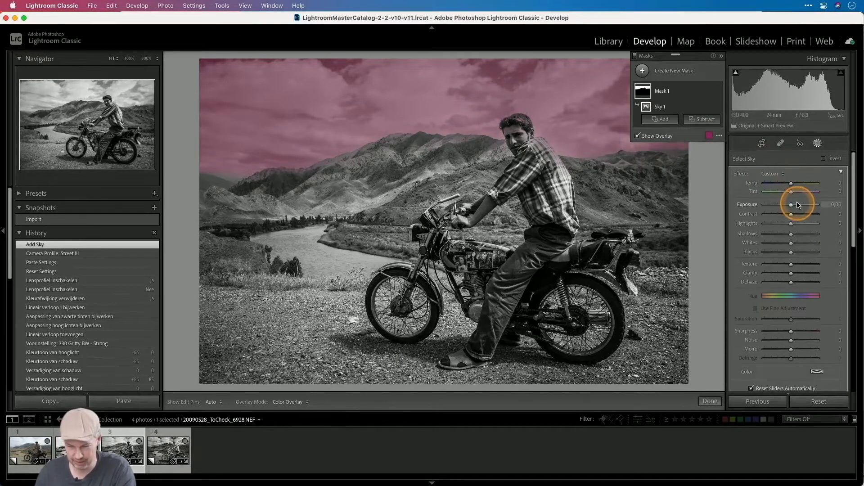
drag(792, 206, 788, 206)
drag(793, 246, 783, 254)
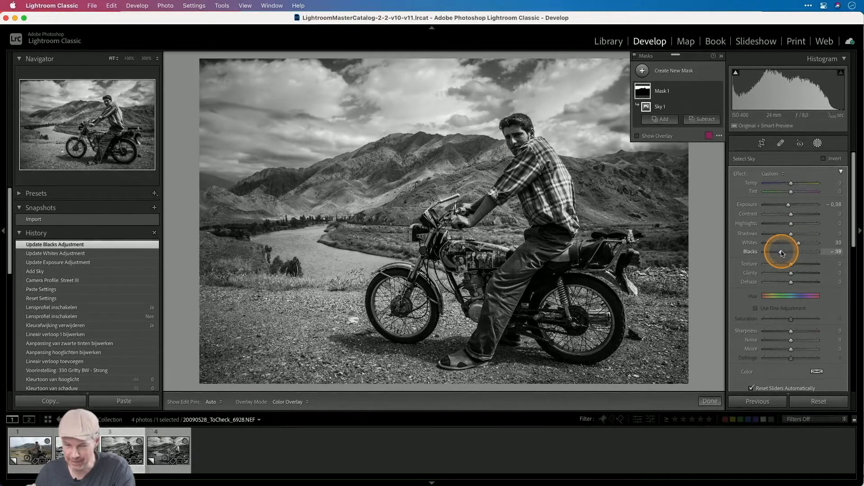
Set the sky mask's clarity to 42, texture to 18, dehaze to 20 and noise to 18
mouse_move(792, 276)
mouse_down()
mouse_move(809, 275)
mouse_move(801, 273)
mouse_up()
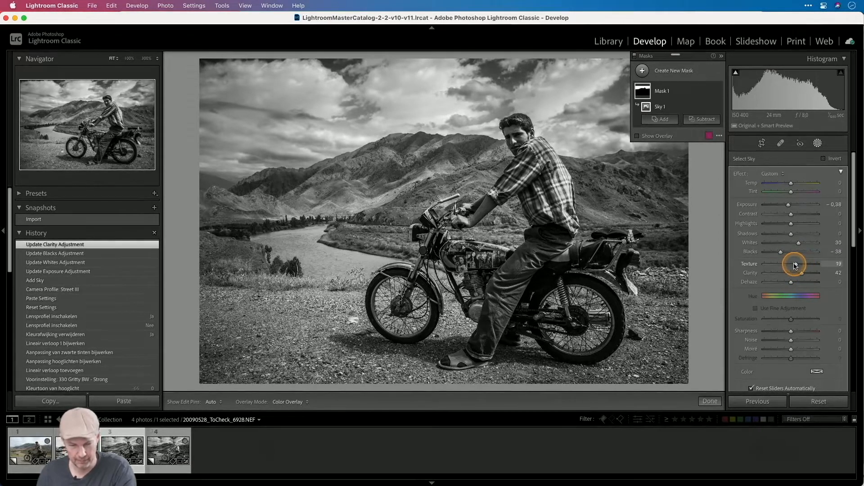
drag(795, 266, 805, 284)
drag(797, 283, 796, 283)
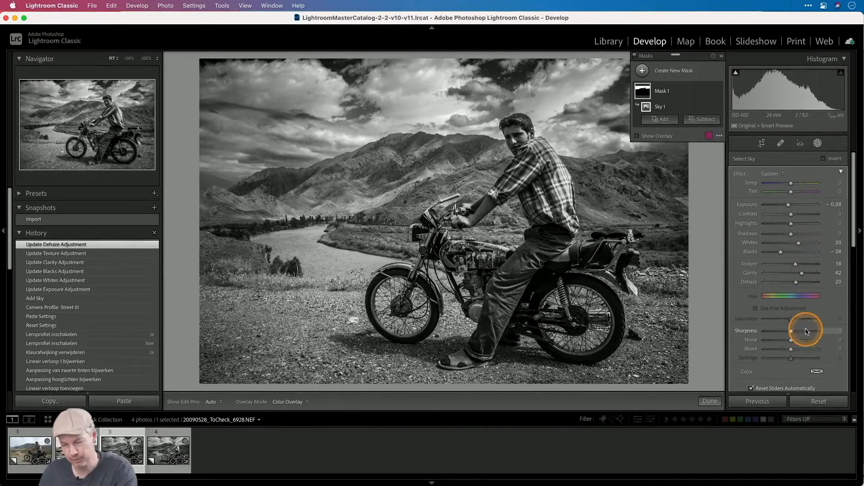
drag(792, 342, 796, 341)
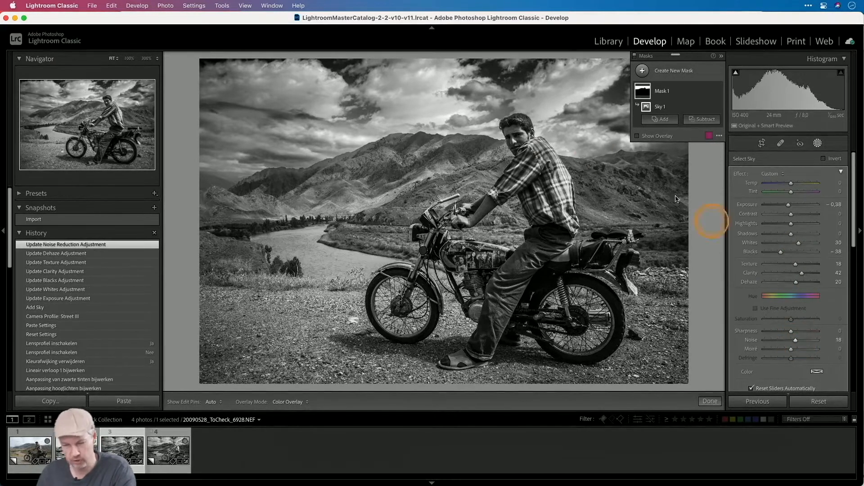
Inspect the sky mask's edge along the mountain ridge at 300% zoom, and compare the full photo with the mask hidden and shown
click(411, 121)
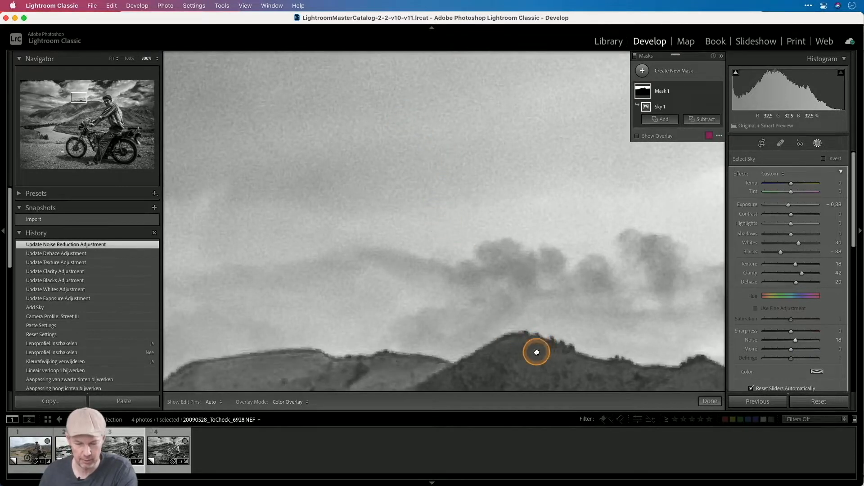
drag(537, 352, 528, 253)
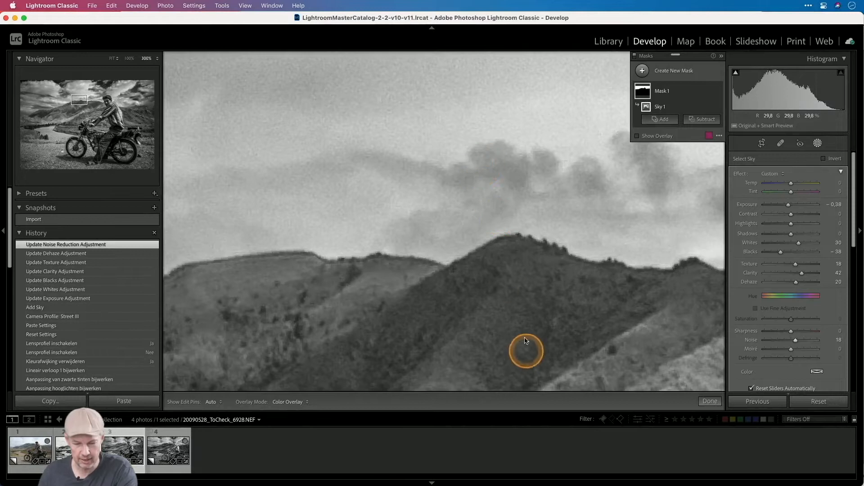
drag(550, 330, 490, 218)
drag(539, 274, 380, 266)
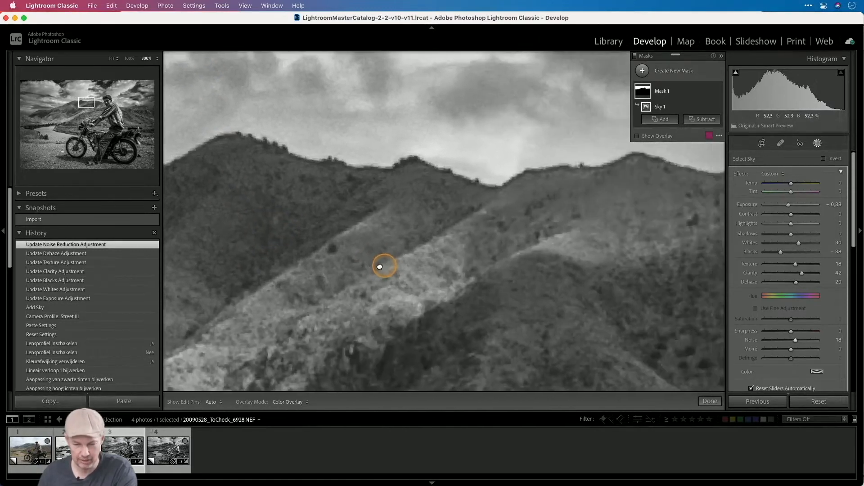
drag(556, 251, 425, 261)
drag(518, 247, 393, 251)
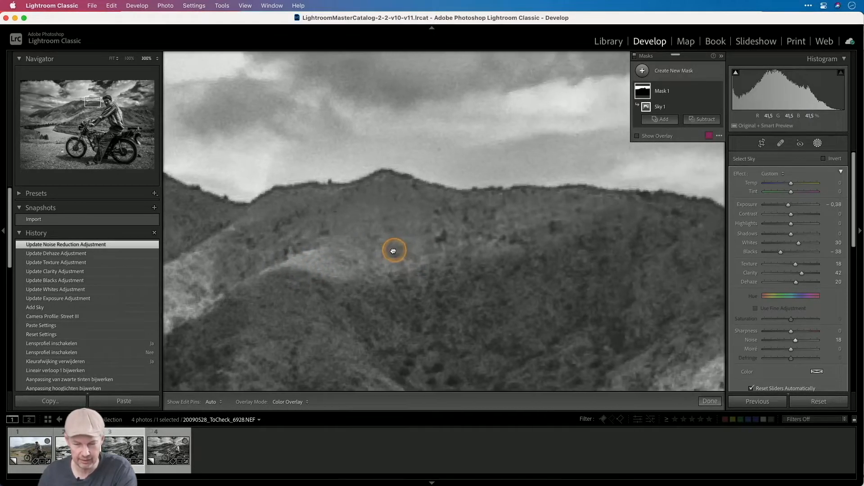
click(424, 241)
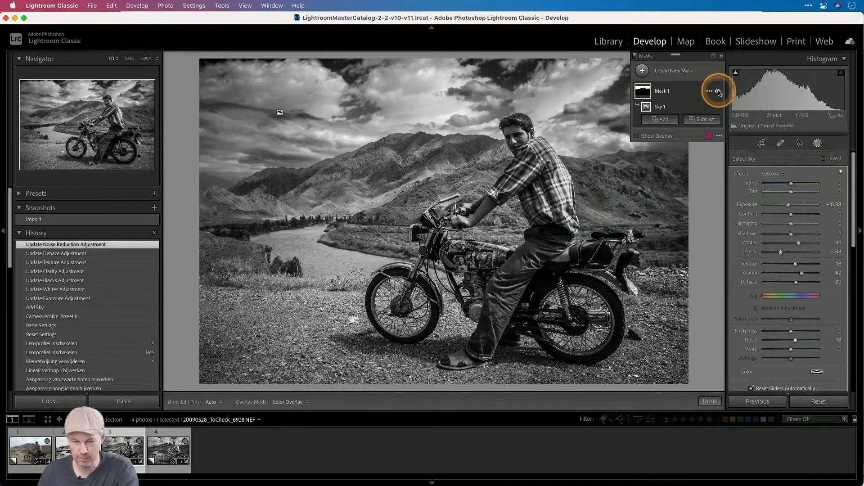
click(718, 91)
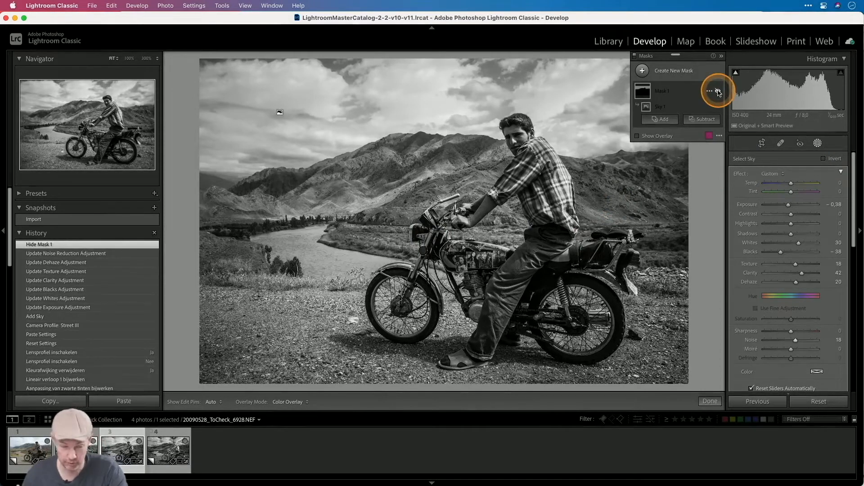
click(719, 92)
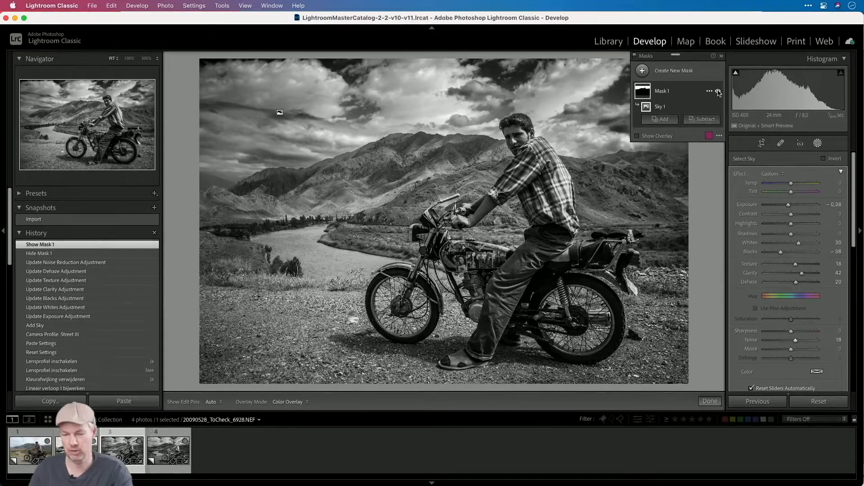
Add a second mask with Select Subject covering the man and the motorcycle
click(643, 71)
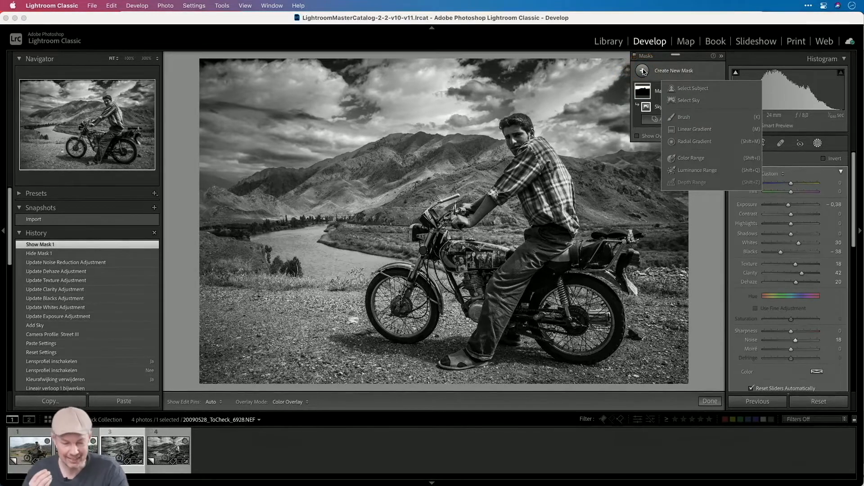
click(700, 75)
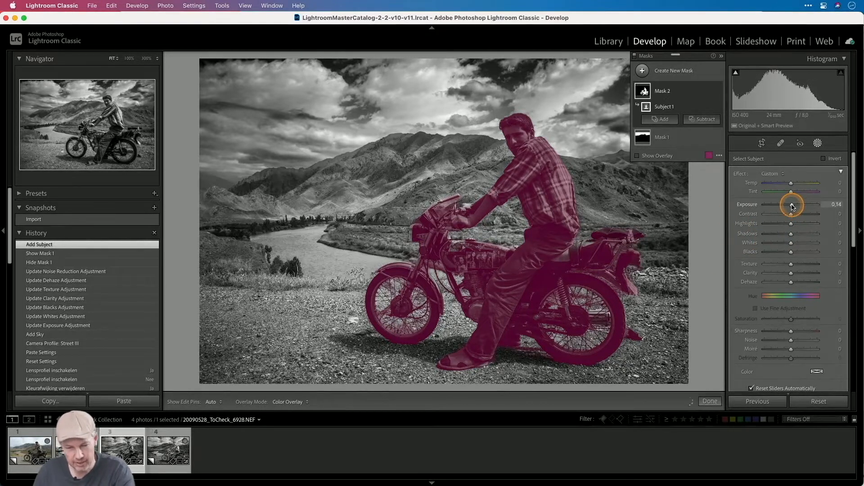
Set the subject mask's exposure to 0.12, shadows to 27, texture to 16 and clarity to 10
drag(791, 205, 794, 206)
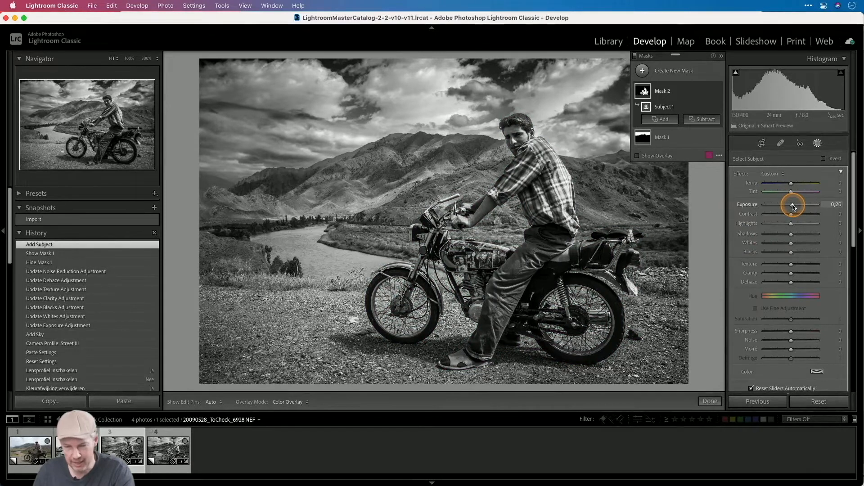
click(793, 206)
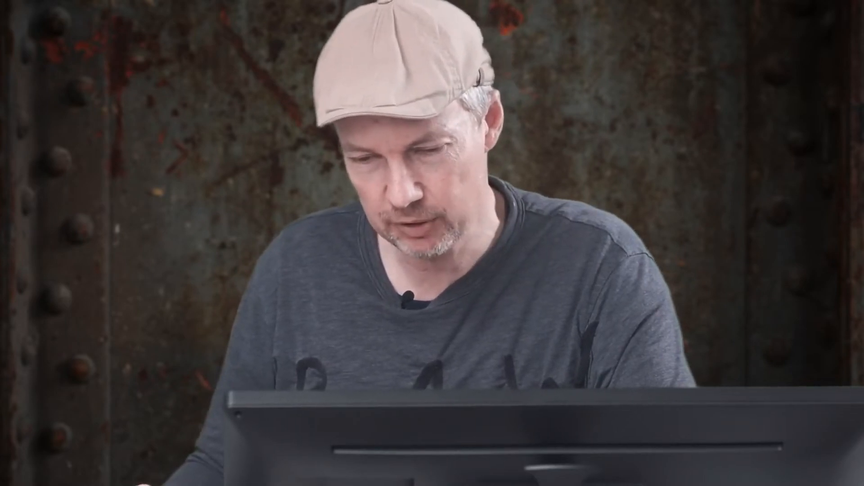
click(792, 234)
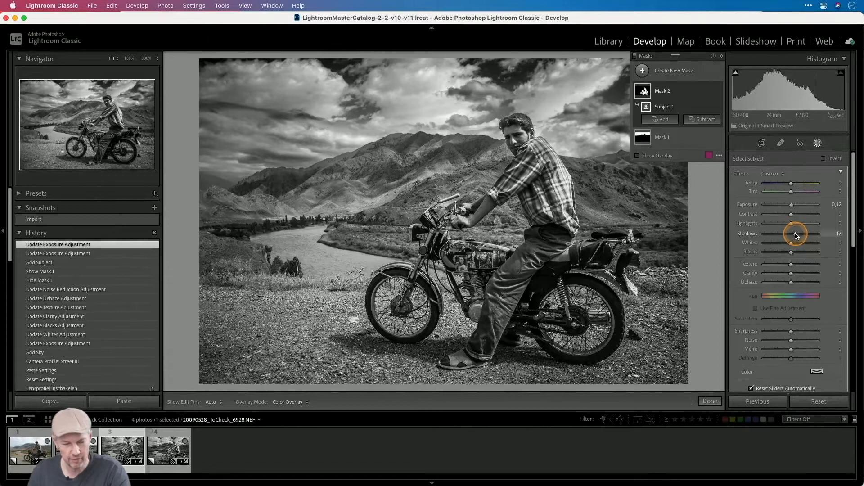
drag(795, 235, 798, 235)
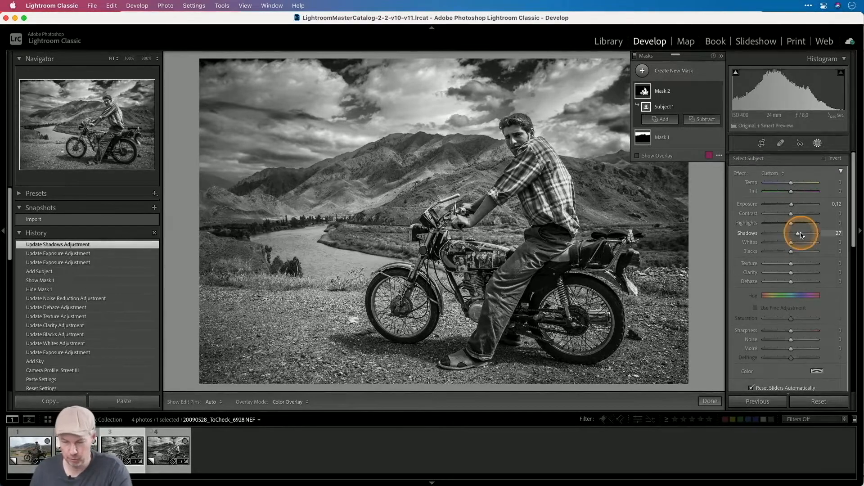
drag(792, 266, 794, 274)
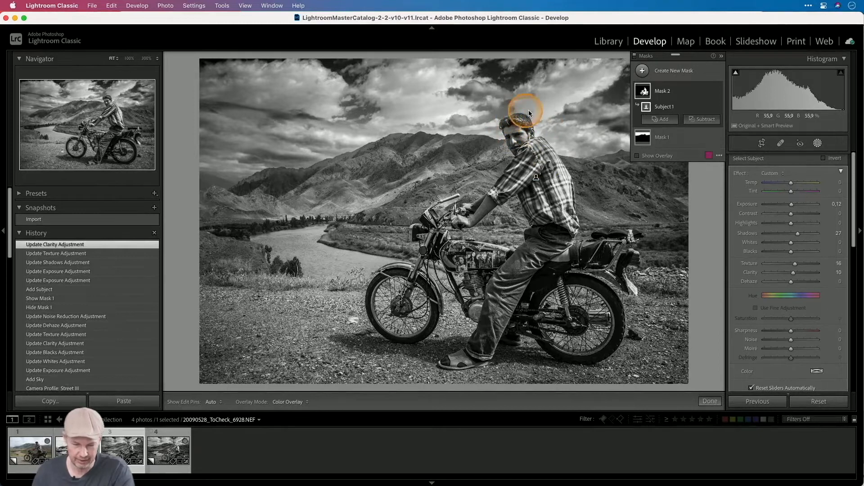
Create a third mask with Select Subject and intersect it with a Color Range sampled from the man's forehead
click(642, 71)
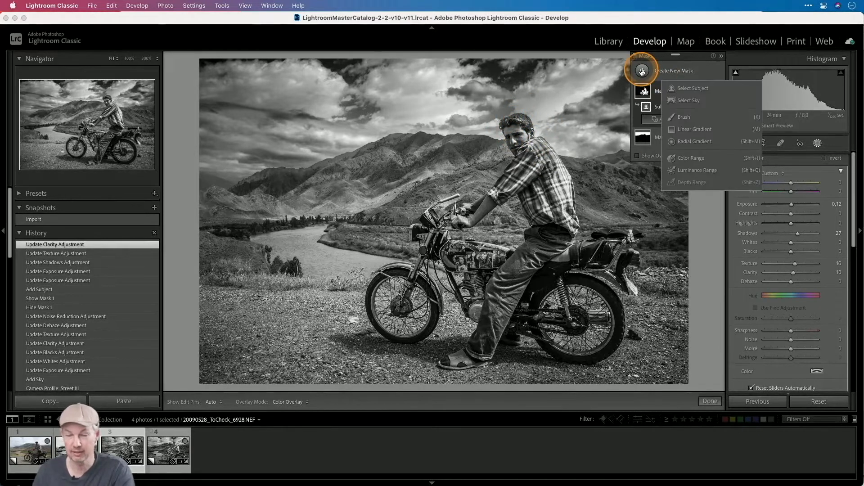
click(694, 88)
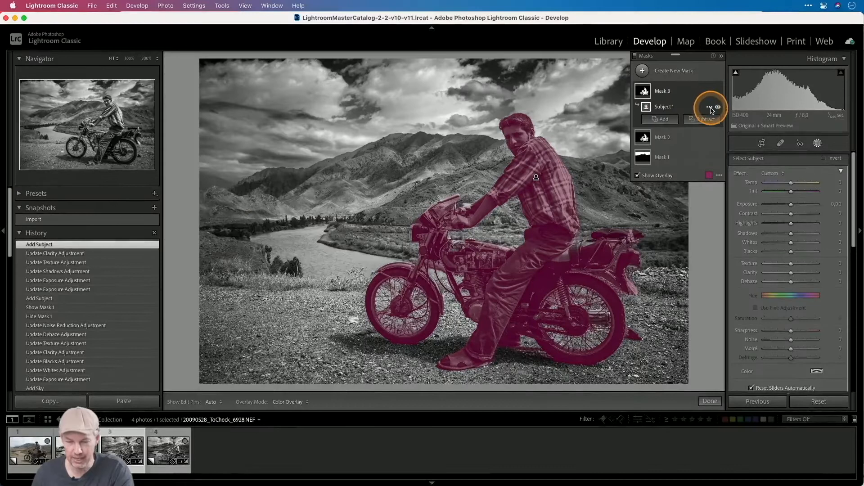
click(709, 106)
mouse_move(733, 149)
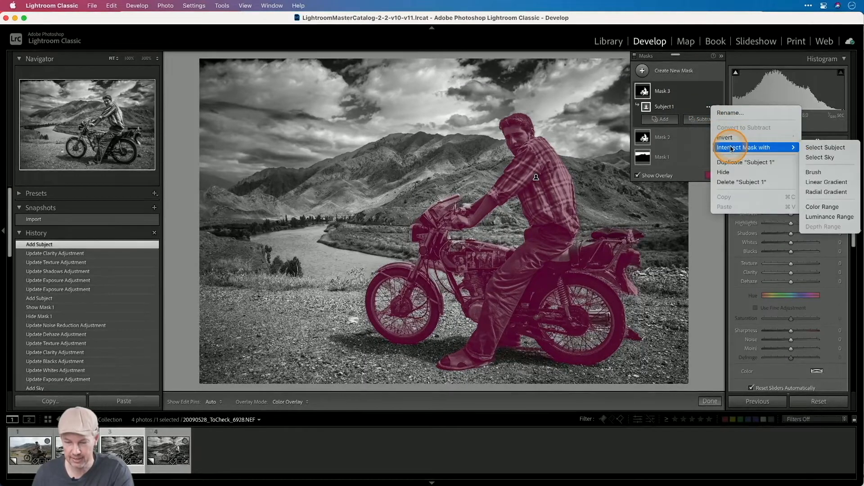
click(822, 206)
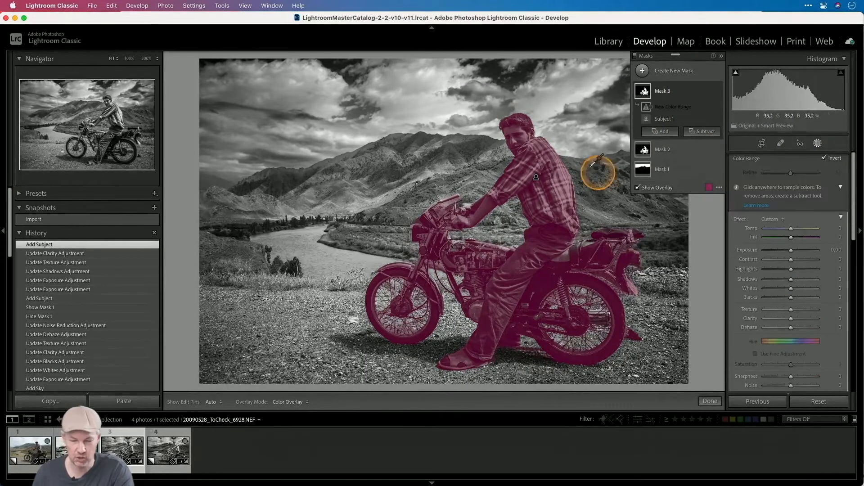
click(512, 131)
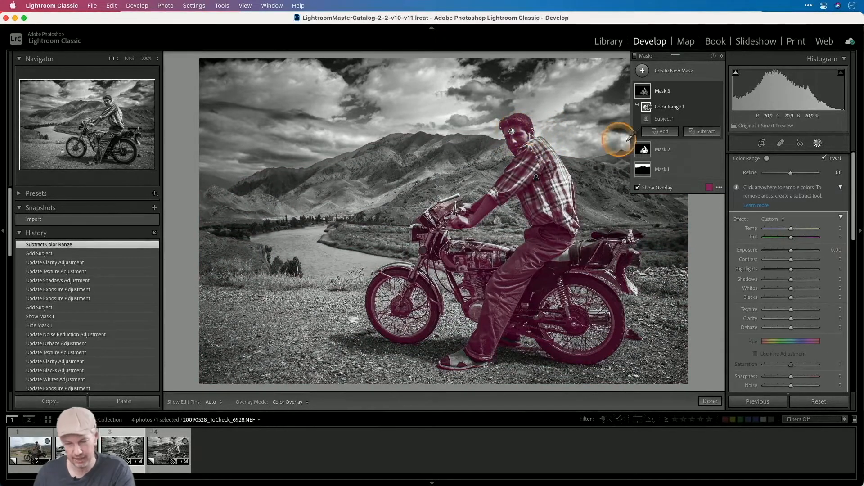
Subtract a narrow diagonal Linear Gradient at the man's chin to exclude his body and the motorcycle from the face mask, and hide the overlay
click(700, 135)
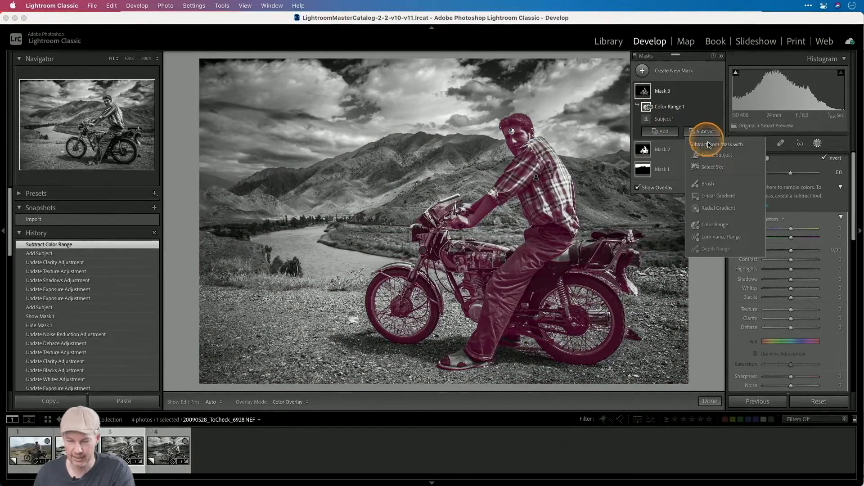
click(714, 196)
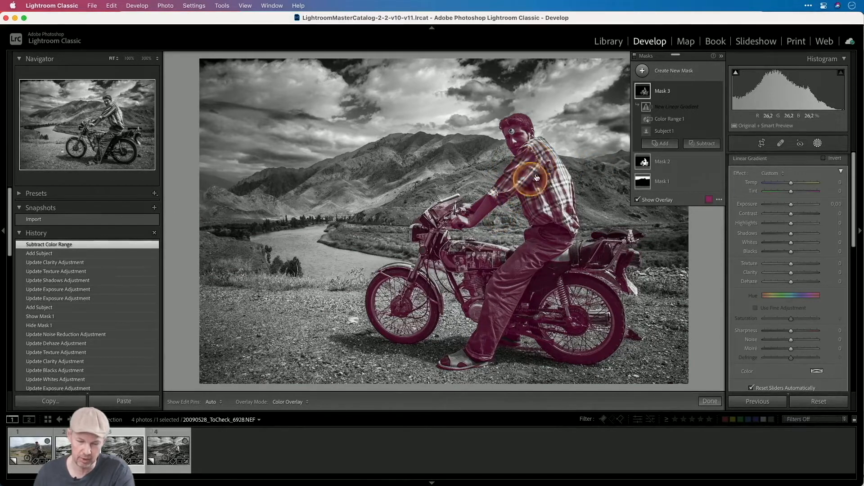
drag(532, 152, 528, 144)
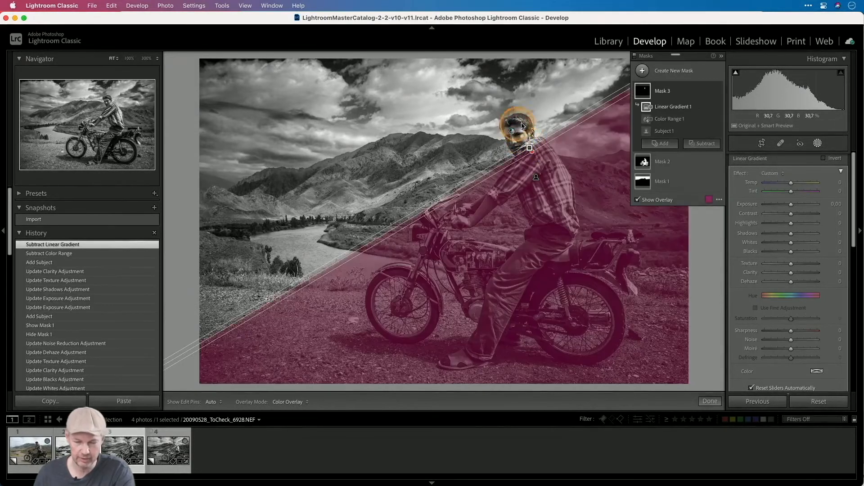
key(o)
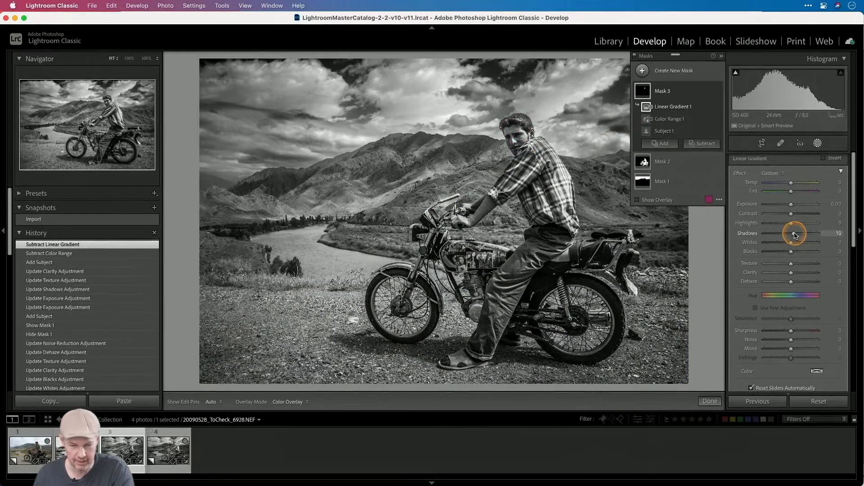
Set the face mask's shadows to 100 and exposure to 0.16, comparing the photo with the mask hidden and shown
drag(817, 235, 822, 237)
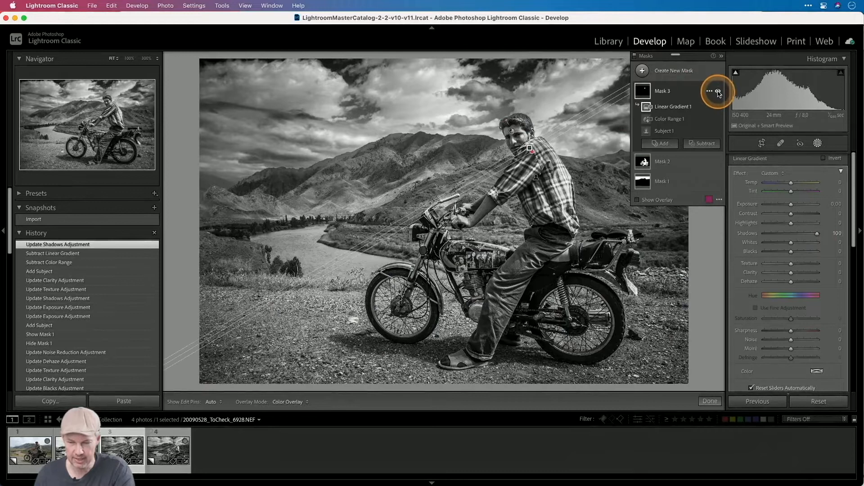
click(719, 92)
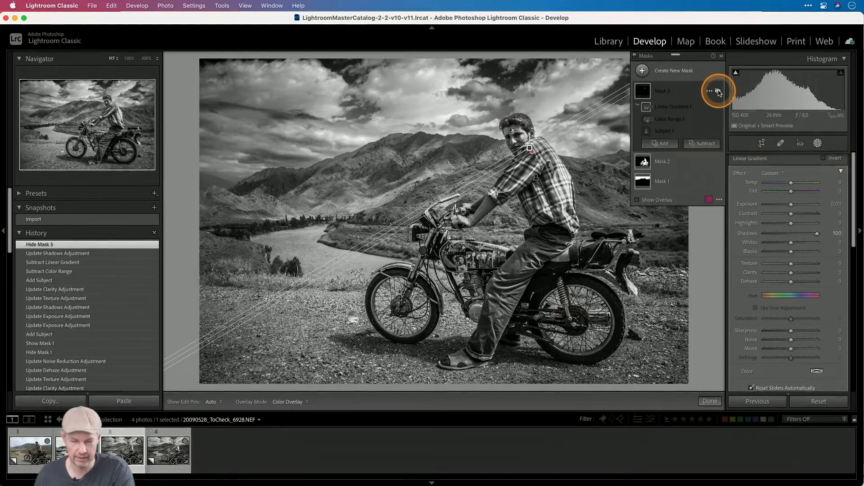
click(720, 92)
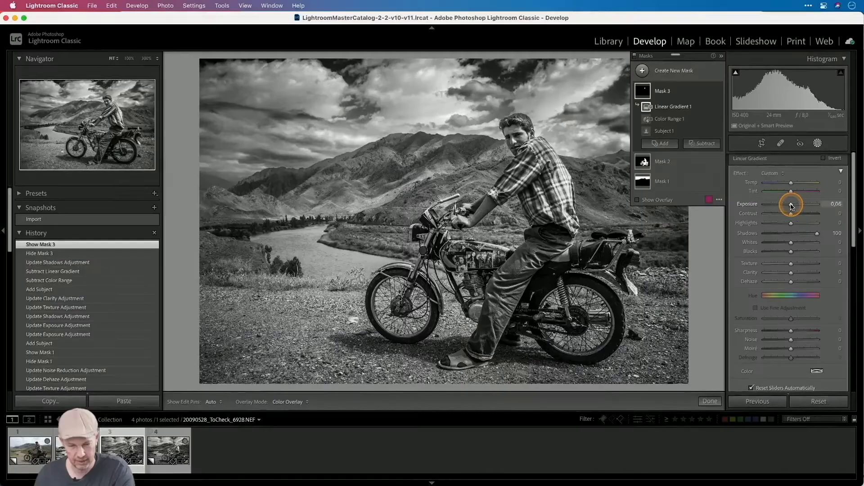
drag(793, 206, 790, 203)
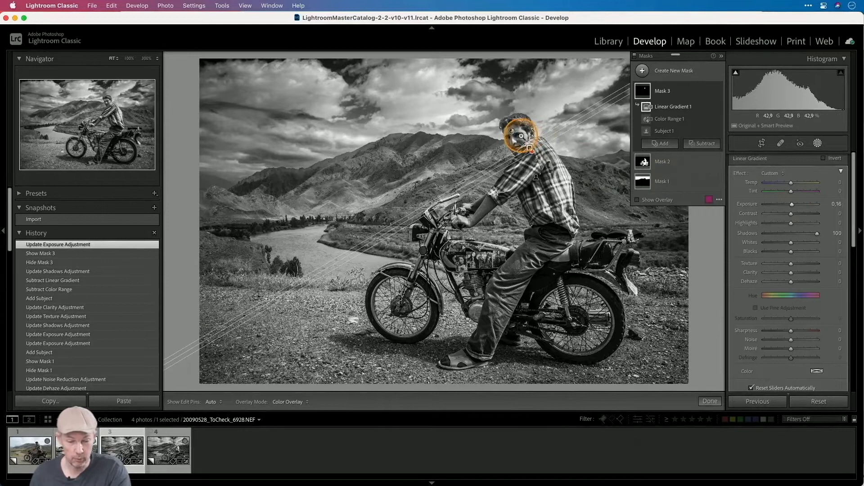
Create a new mask with a tilted Radial Gradient over the man's eye nearer the ear, working at 300% zoom
click(521, 136)
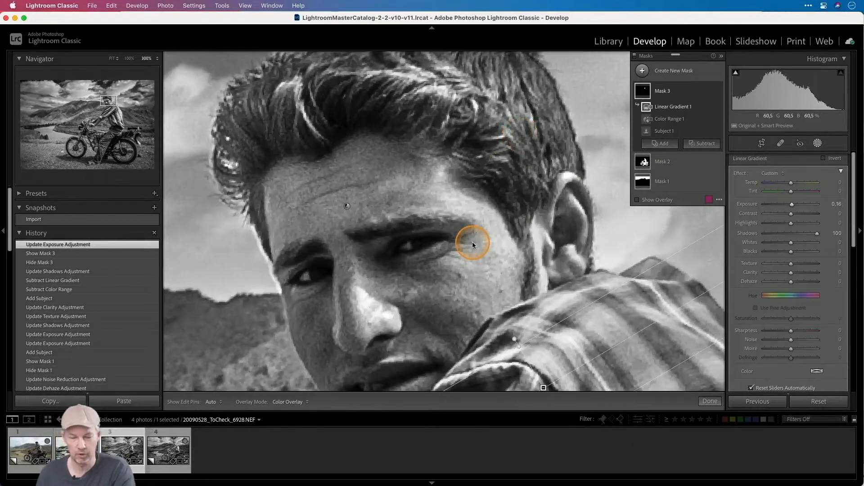
click(642, 71)
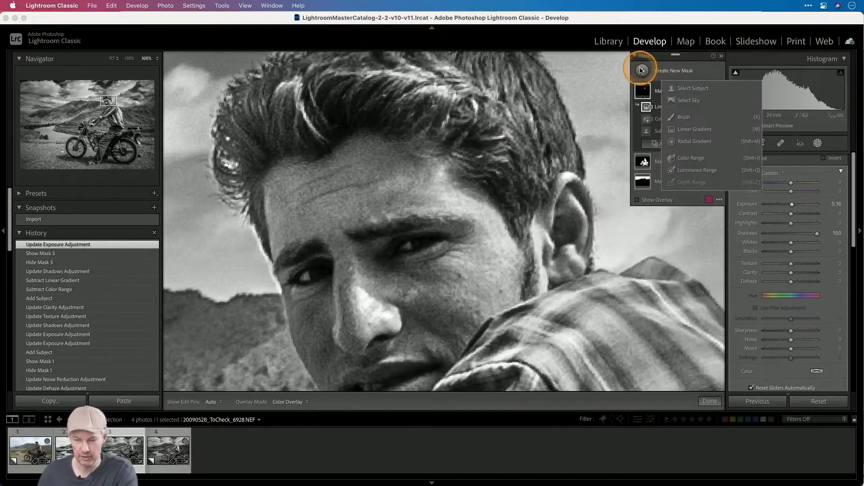
click(691, 145)
drag(414, 239, 454, 267)
drag(464, 236, 482, 226)
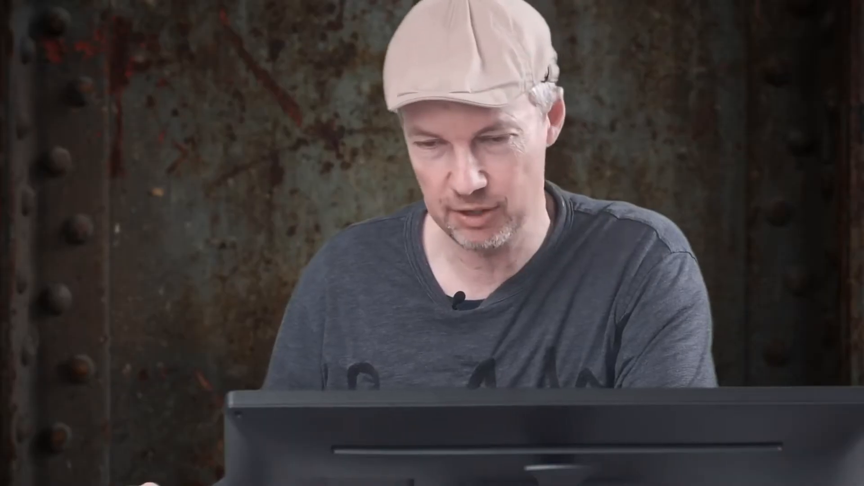
click(687, 114)
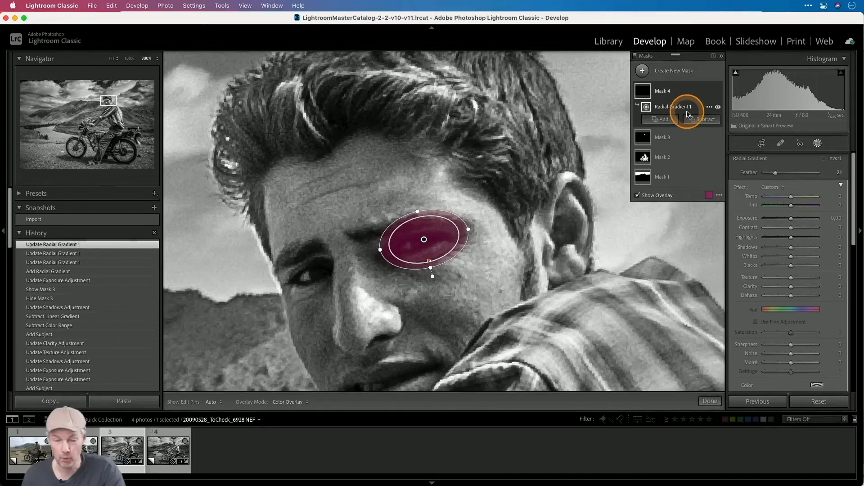
Add a second Radial Gradient to the eye mask and fit its ellipse over the man's other eye
click(655, 91)
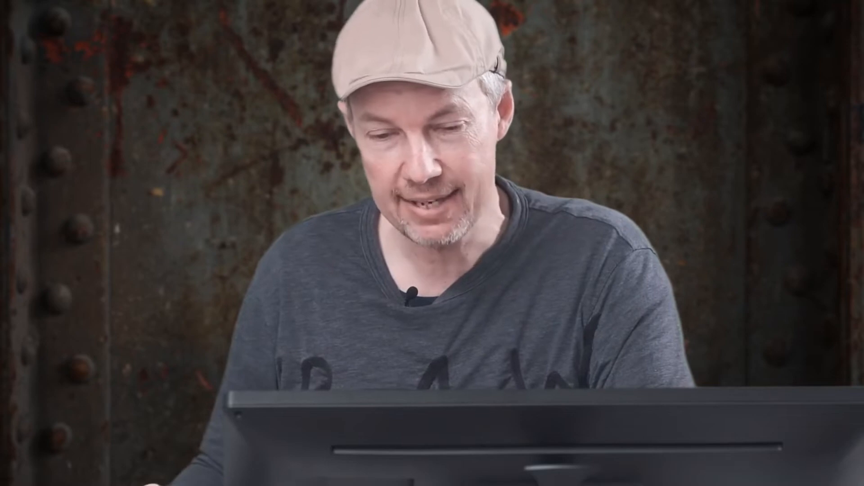
click(664, 120)
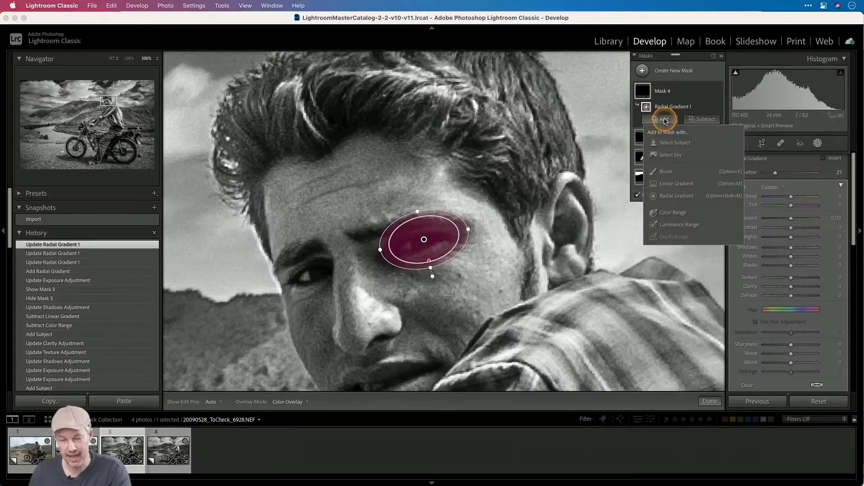
click(683, 196)
drag(310, 276, 326, 287)
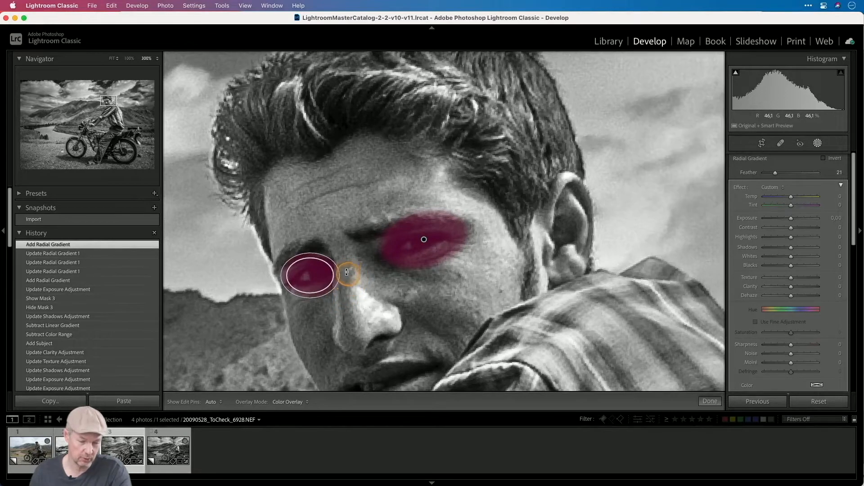
drag(346, 263, 311, 275)
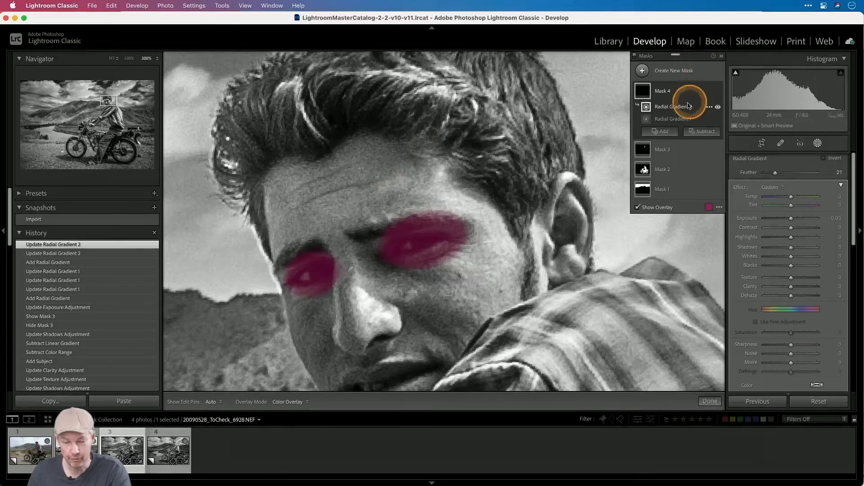
Set the eye mask's shadows to 67 and exposure to 0.25
click(689, 106)
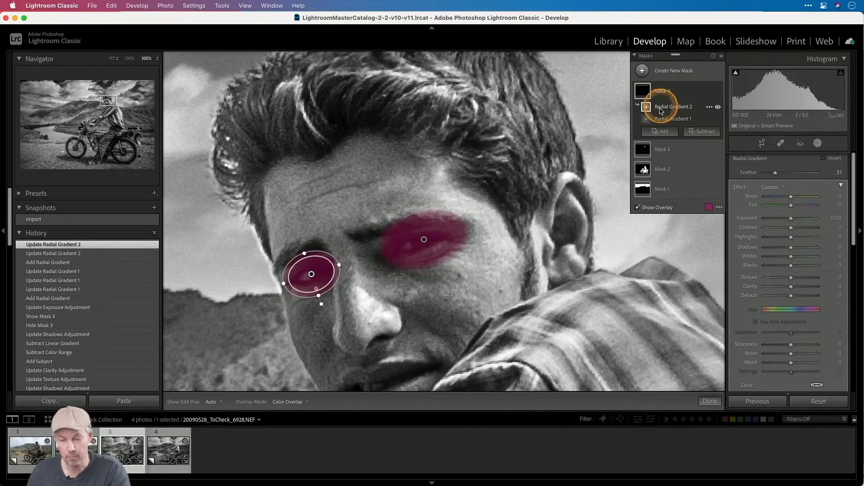
drag(792, 250, 808, 247)
drag(791, 218, 791, 220)
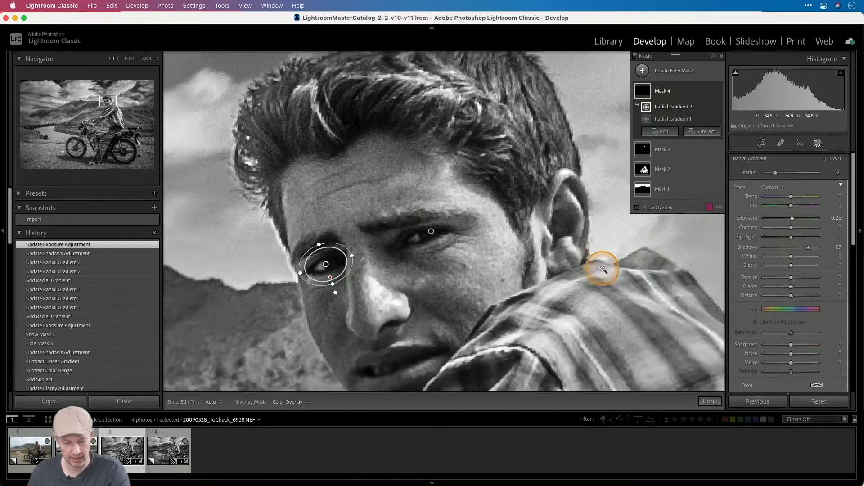
Raise the subject mask's shadows to 47 and exposure to 0.22 with the whole photo in view
key(z)
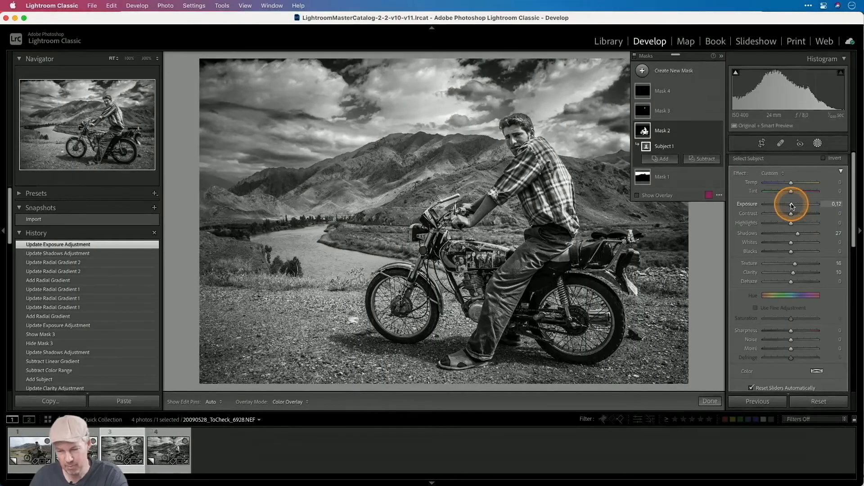
drag(798, 234, 803, 233)
drag(791, 205, 793, 206)
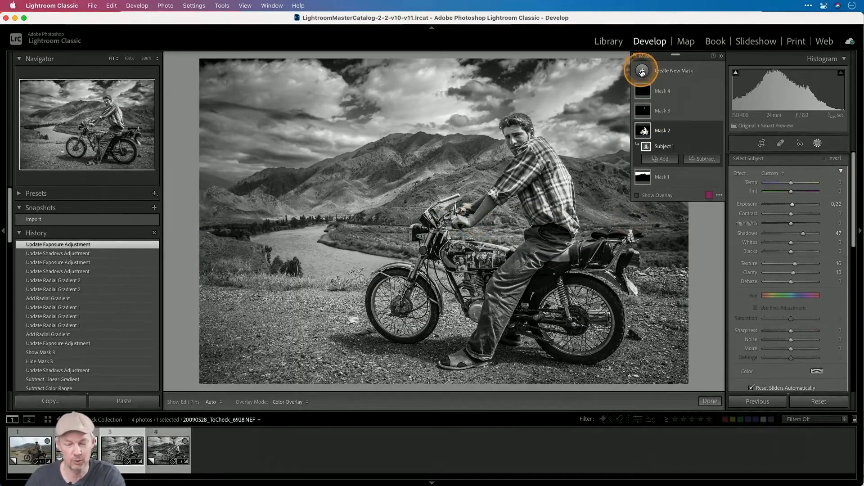
Create a landscape mask by inverting a Select Sky selection and subtracting the man and motorcycle with Select Subject
click(643, 72)
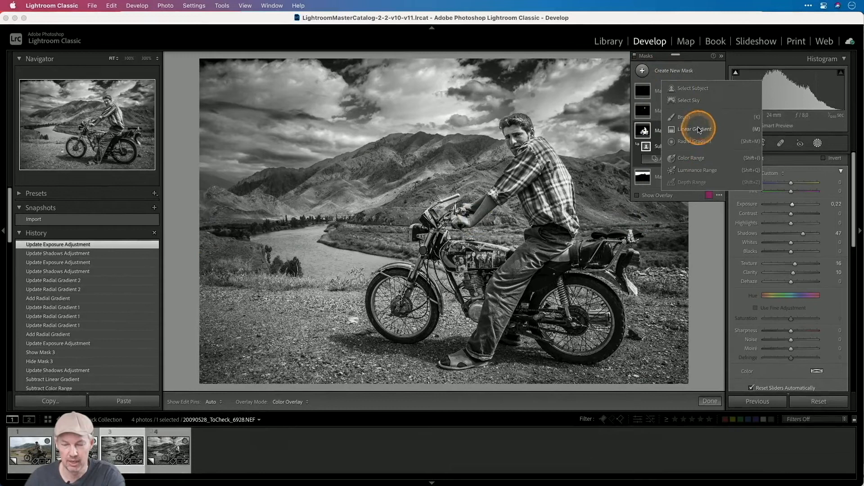
click(695, 101)
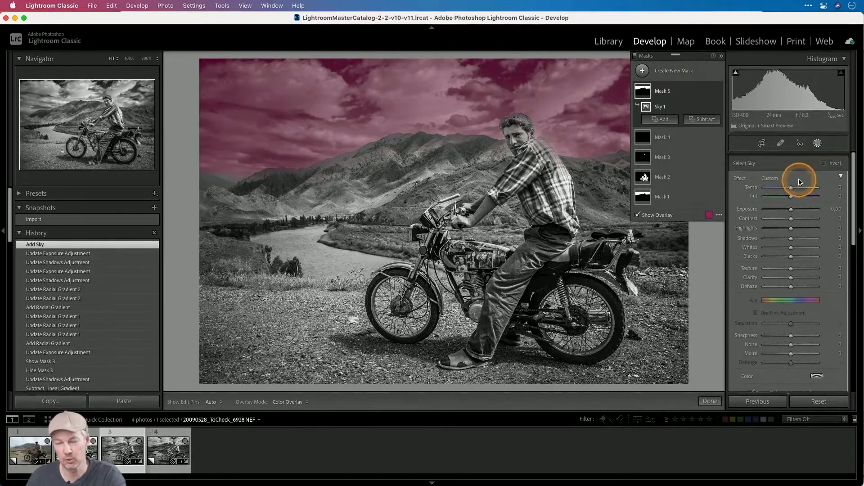
click(825, 160)
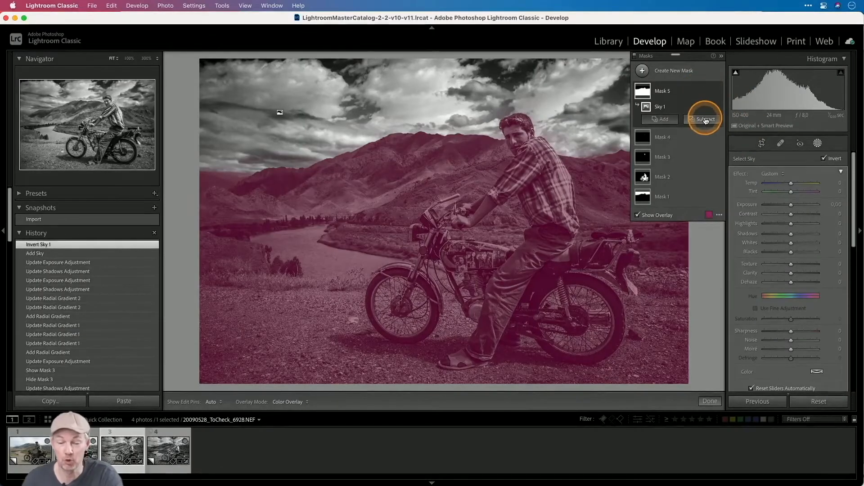
click(705, 120)
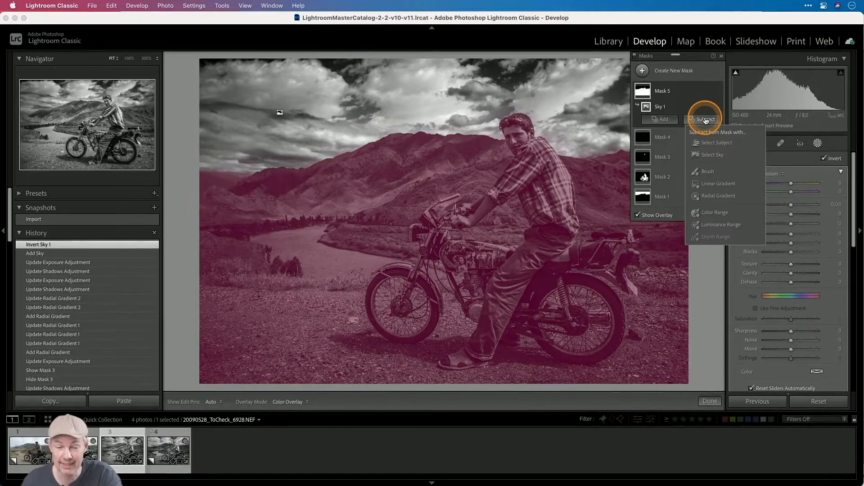
click(729, 146)
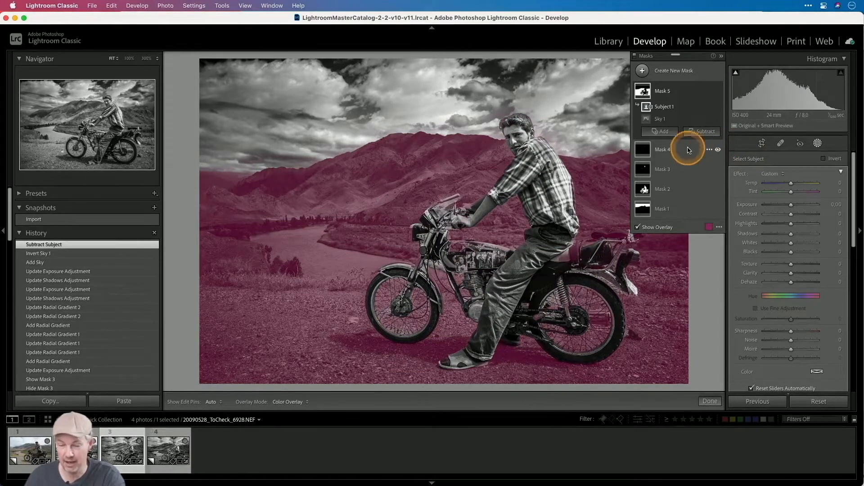
Darken the landscape mask by setting its exposure to -0.44 with the mask overlay hidden
key(o)
drag(792, 208, 789, 209)
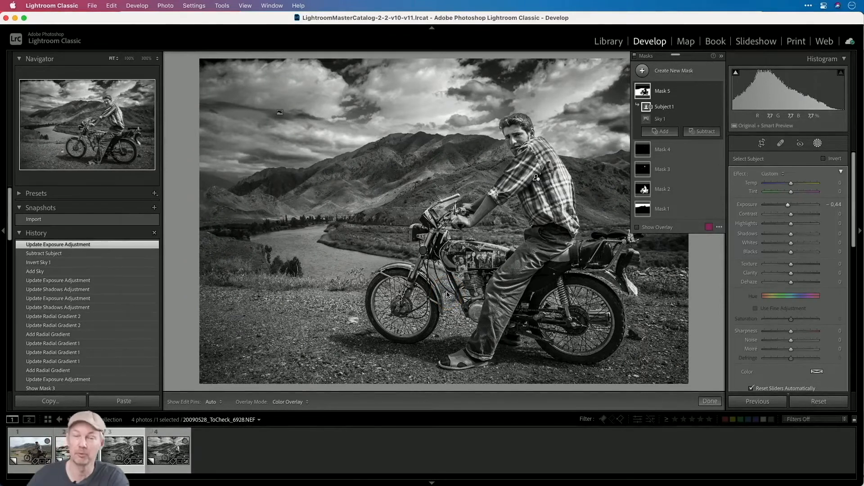
click(702, 254)
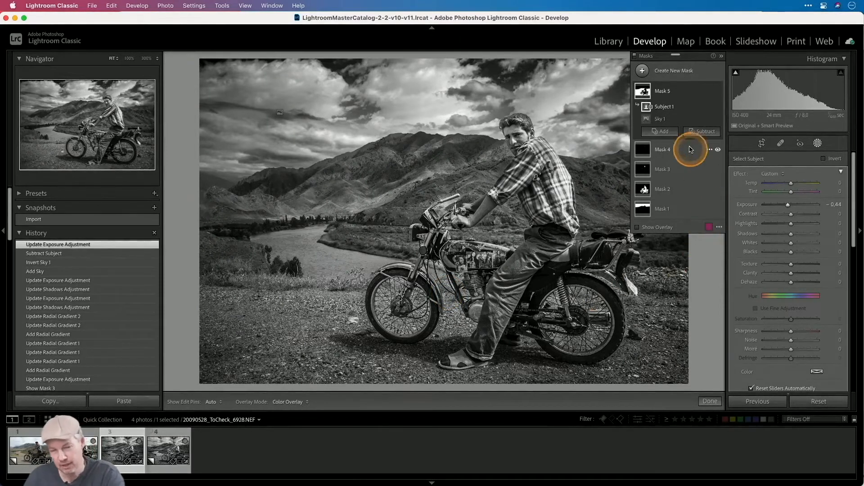
Create a new Brush mask and paint over the far bend and near bank of the river with a size 6 brush
click(643, 71)
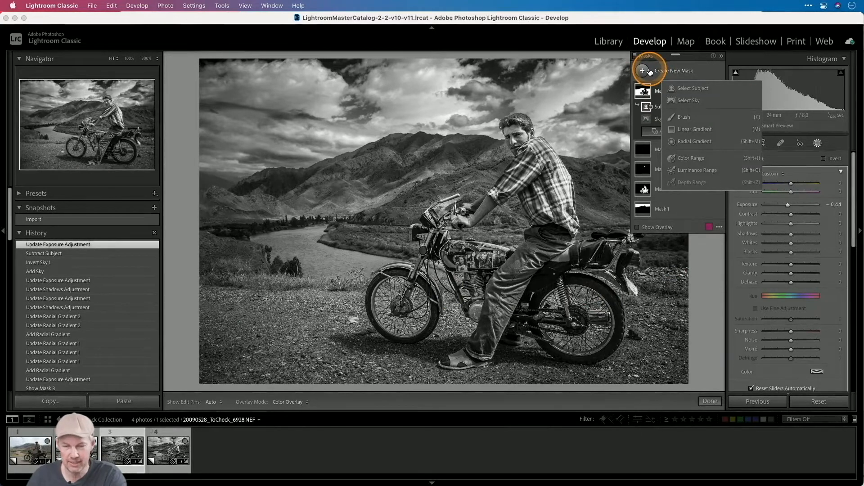
click(685, 120)
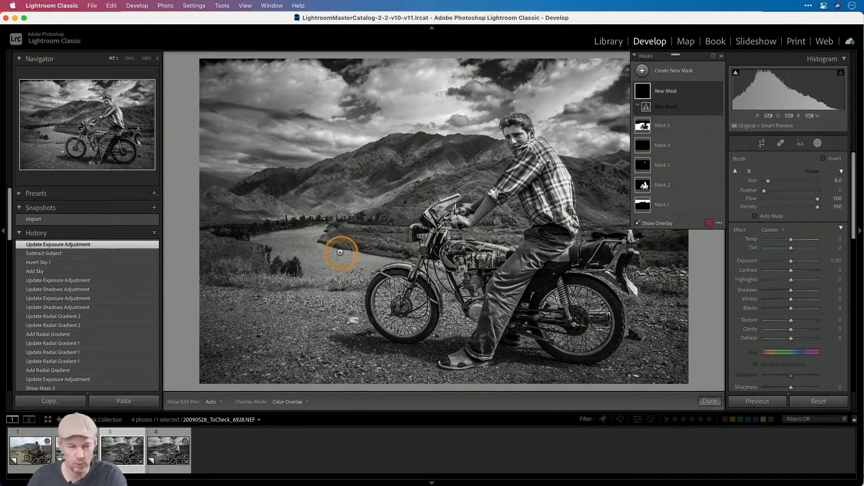
mouse_move(325, 224)
mouse_down()
mouse_move(259, 239)
mouse_move(274, 259)
mouse_move(305, 247)
mouse_up()
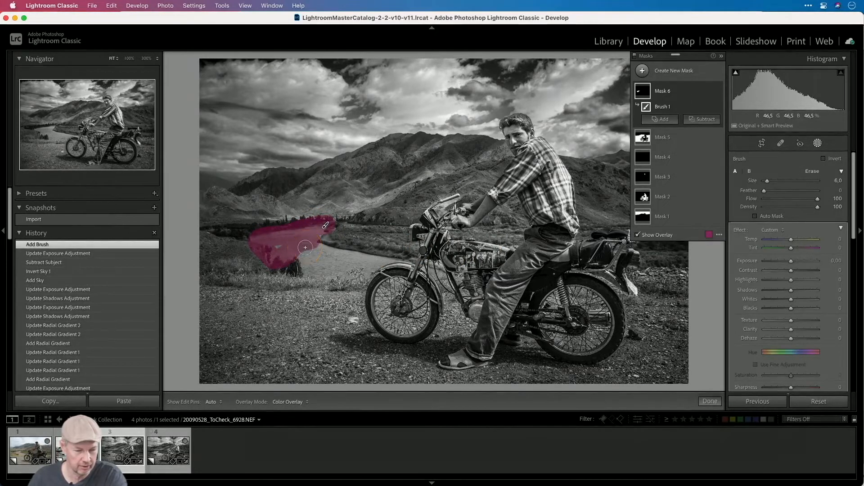
drag(291, 259, 277, 244)
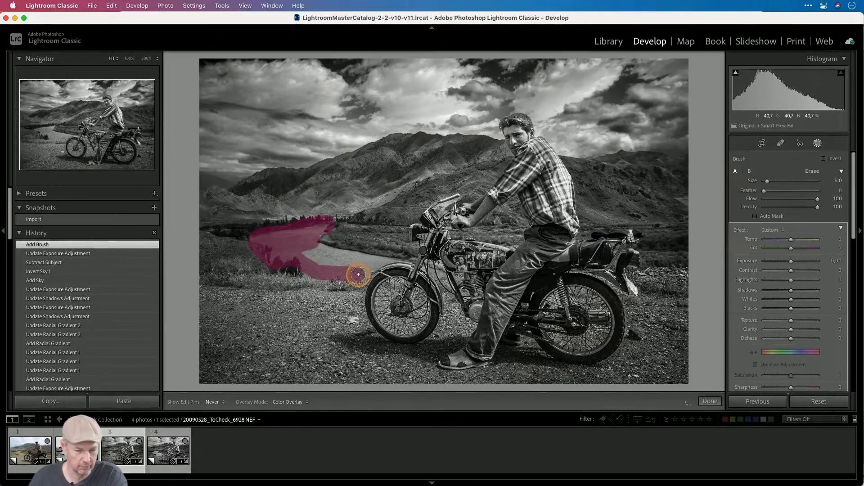
drag(315, 243, 315, 243)
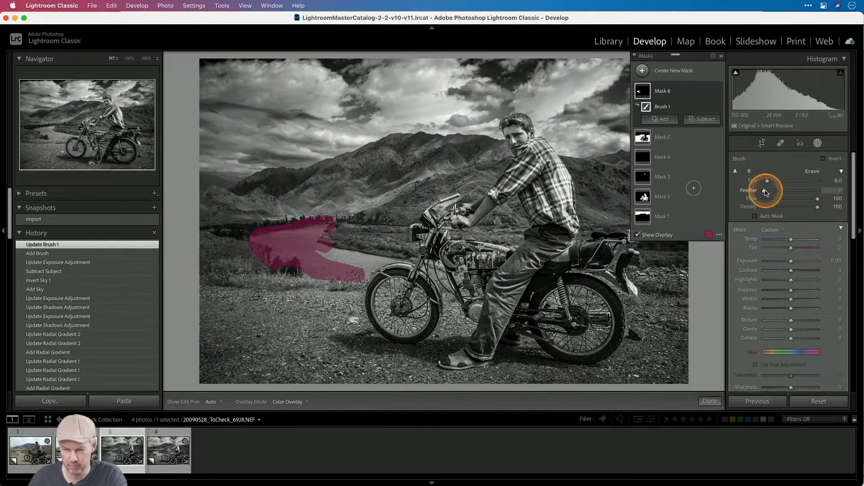
Set the brush feather to 61 and paint the rest of the river up to the motorcycle's front
drag(796, 193, 796, 192)
drag(336, 249, 405, 252)
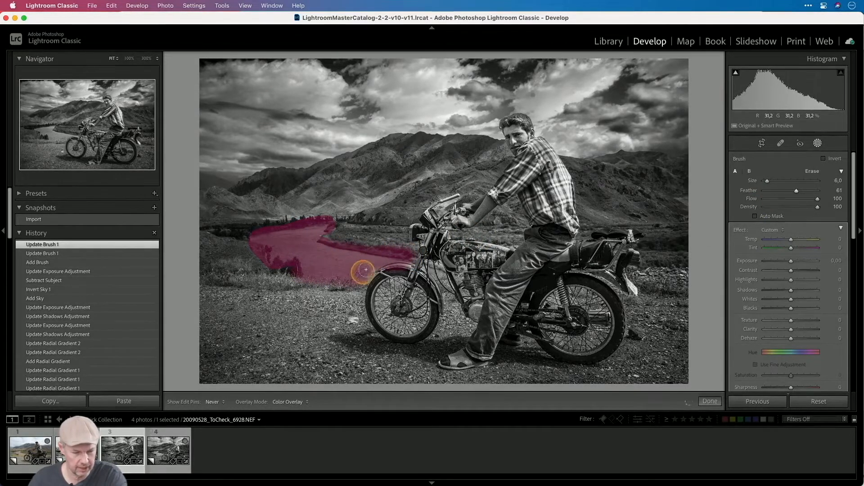
drag(323, 234, 360, 247)
click(414, 258)
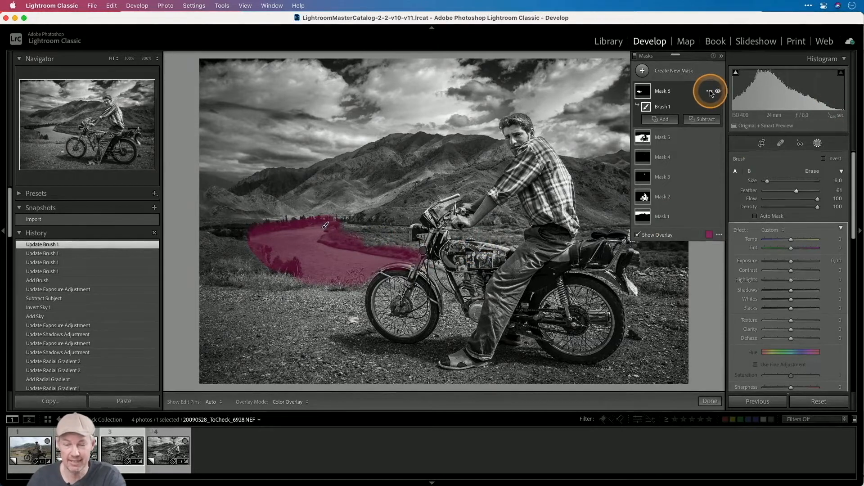
Intersect the river brush mask with a Luminance Range sampled from the bright water
click(710, 91)
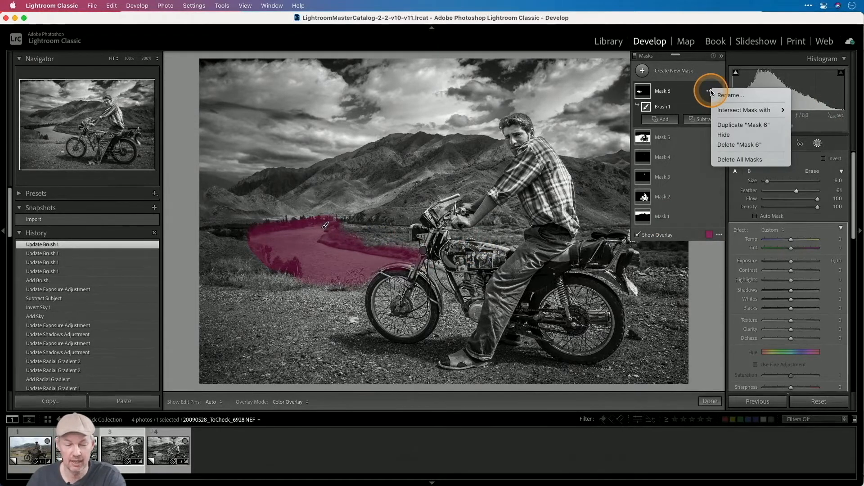
click(720, 111)
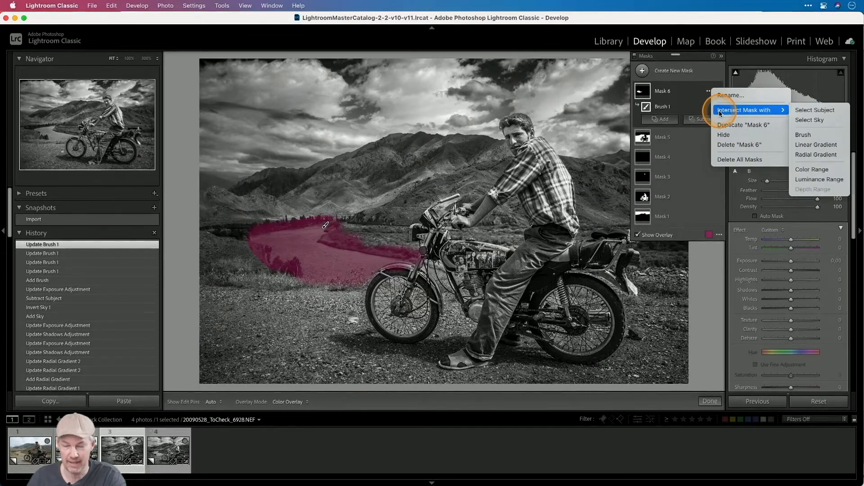
click(814, 180)
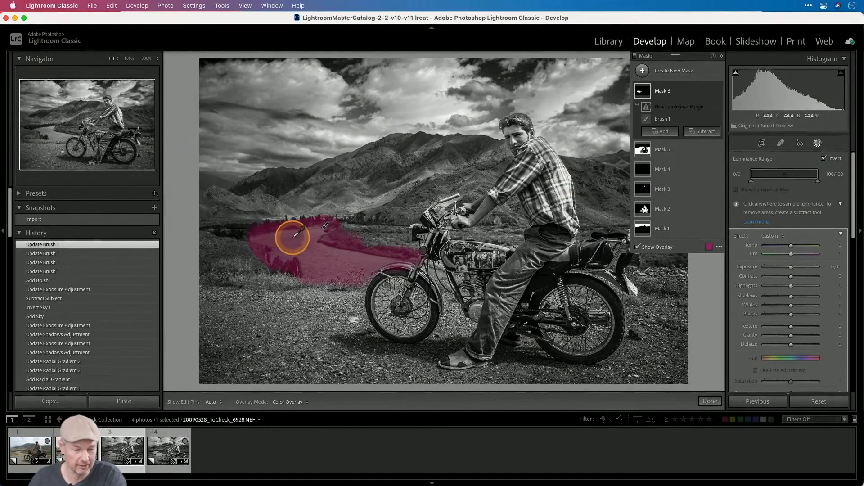
drag(289, 239, 305, 248)
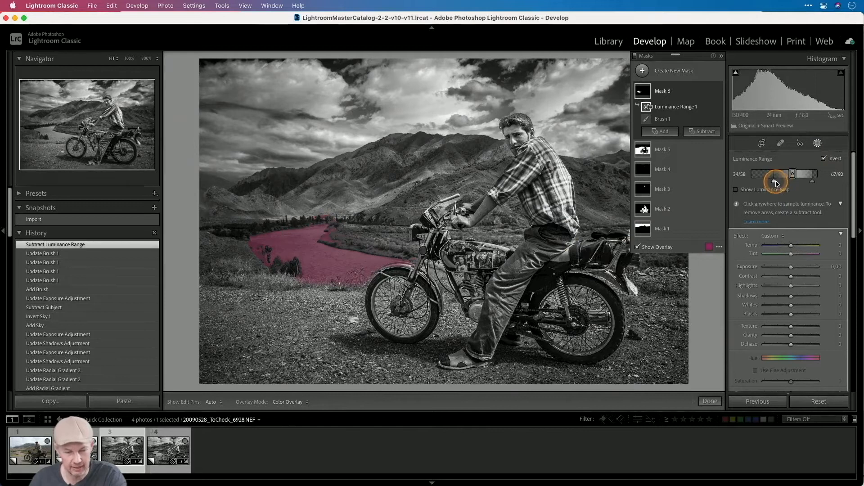
Refine the river's luminance range to 50/63–72/97, and set the mask's highlights to 24 and exposure to 0.32
drag(767, 183, 797, 176)
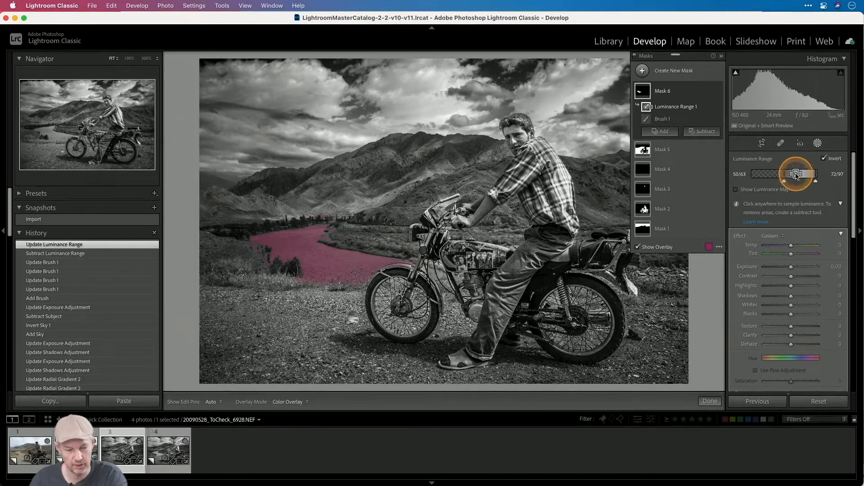
drag(790, 286, 793, 270)
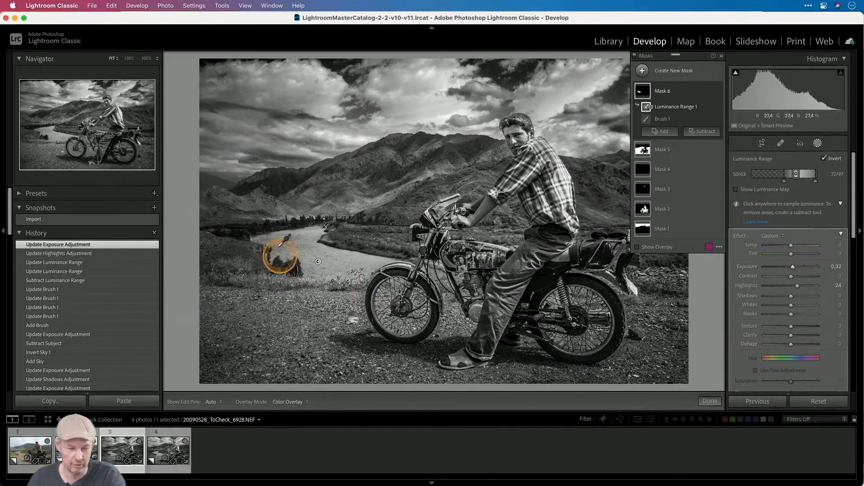
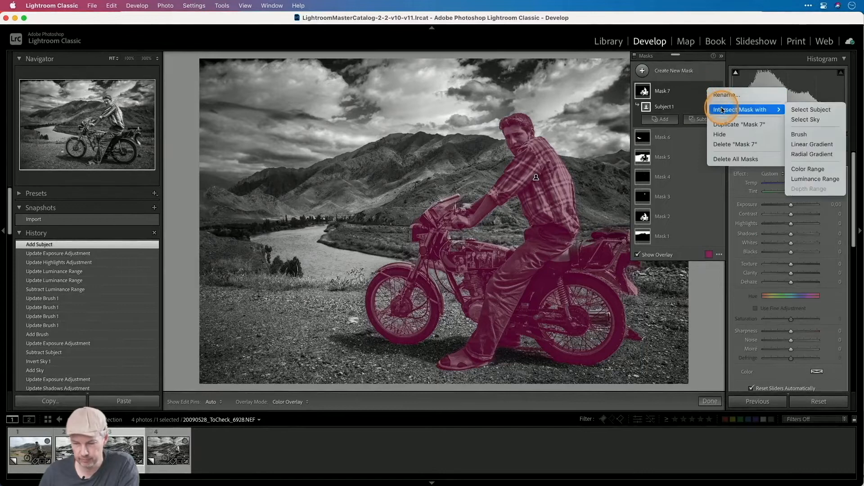
Intersect the new subject mask with a Radial Gradient and fit its tilted ellipse over the motorcycle's fuel tank
click(812, 154)
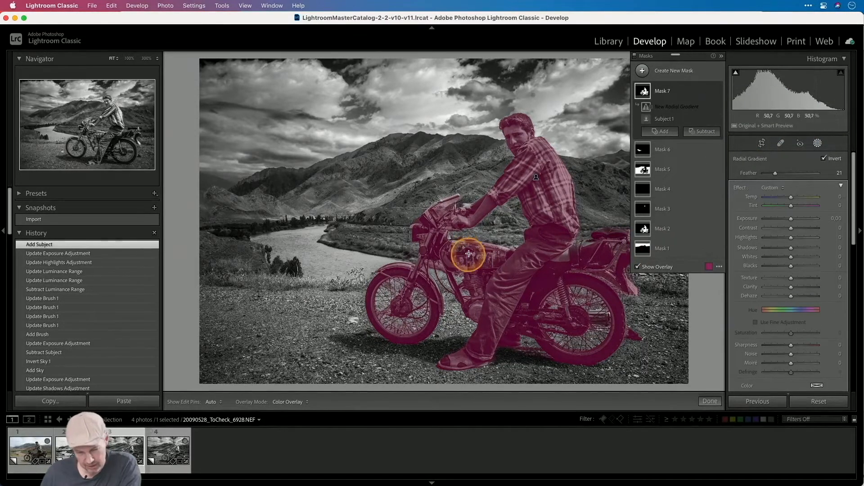
drag(474, 254, 522, 240)
drag(469, 252, 471, 250)
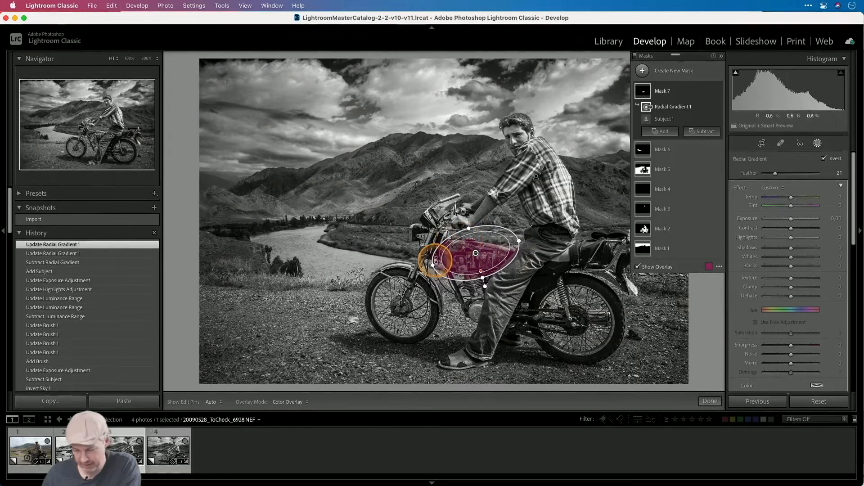
Check the fuel tank mask's edges up close and raise its exposure to about 0.40
key(z)
drag(540, 252, 424, 167)
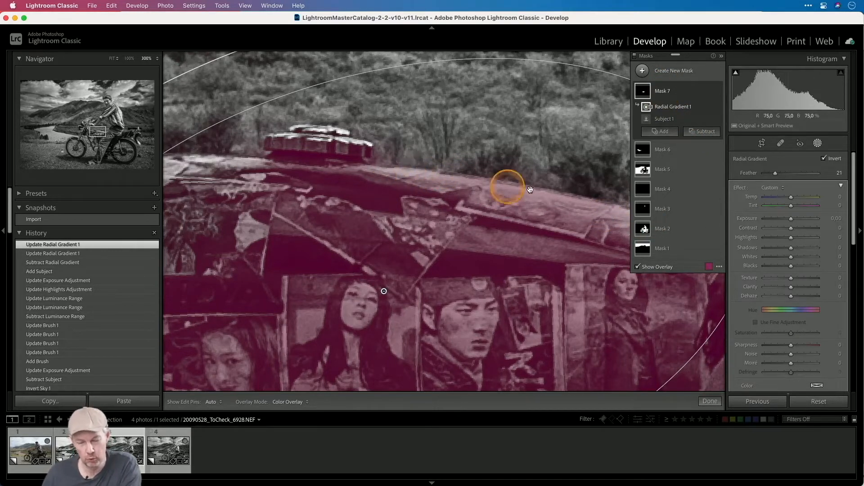
click(518, 249)
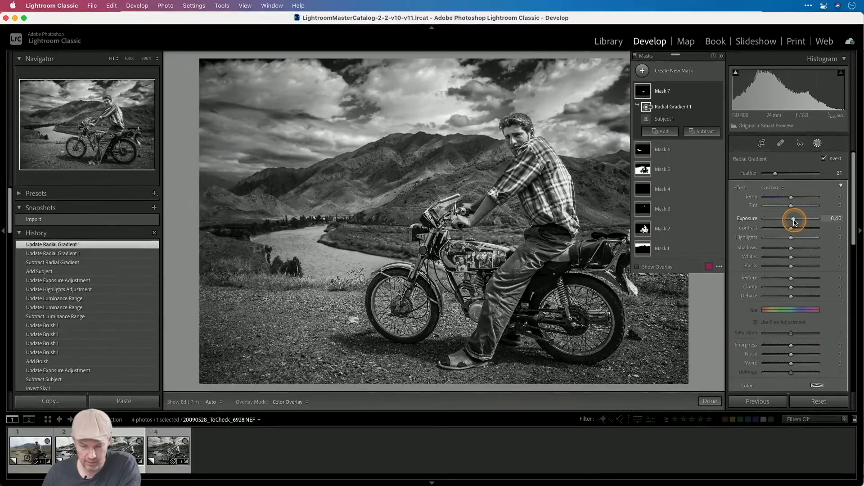
drag(795, 222, 795, 221)
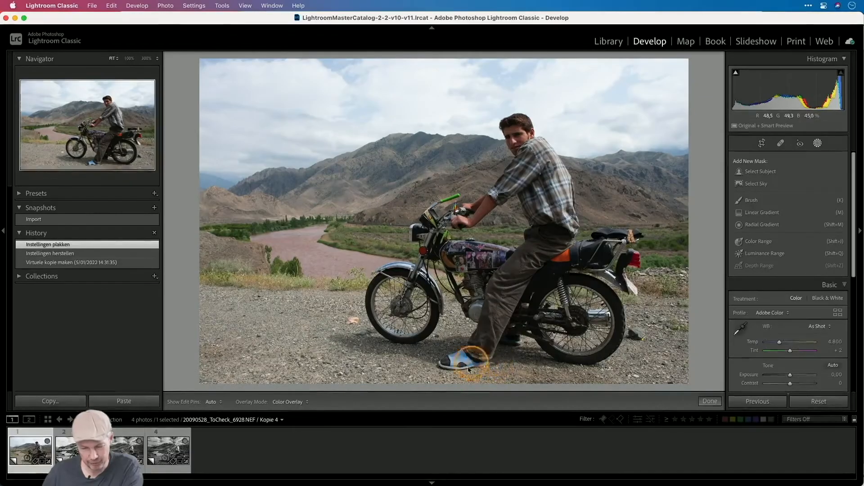
Go back from the colour original to the black-and-white version and add a Radial Gradient mask around the man's front slipper
click(525, 374)
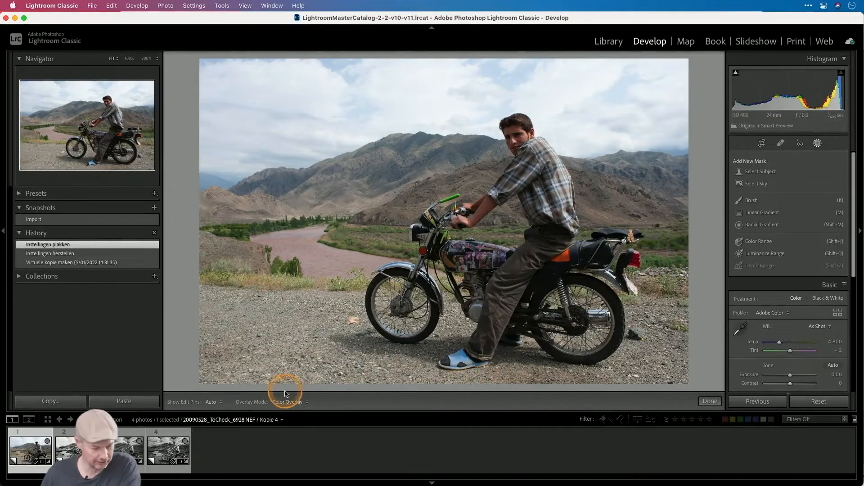
click(122, 451)
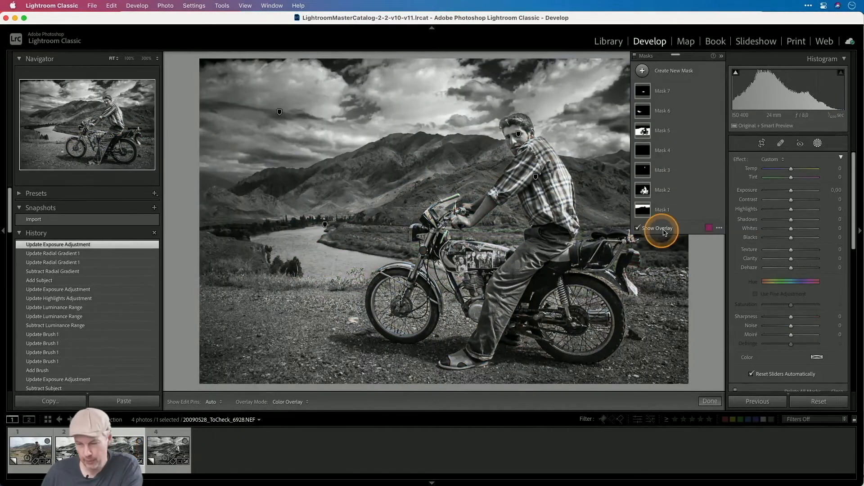
click(650, 77)
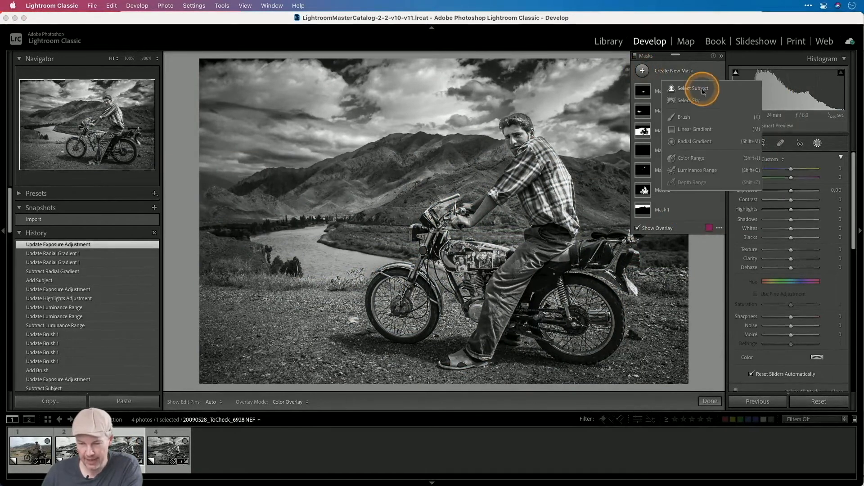
click(695, 142)
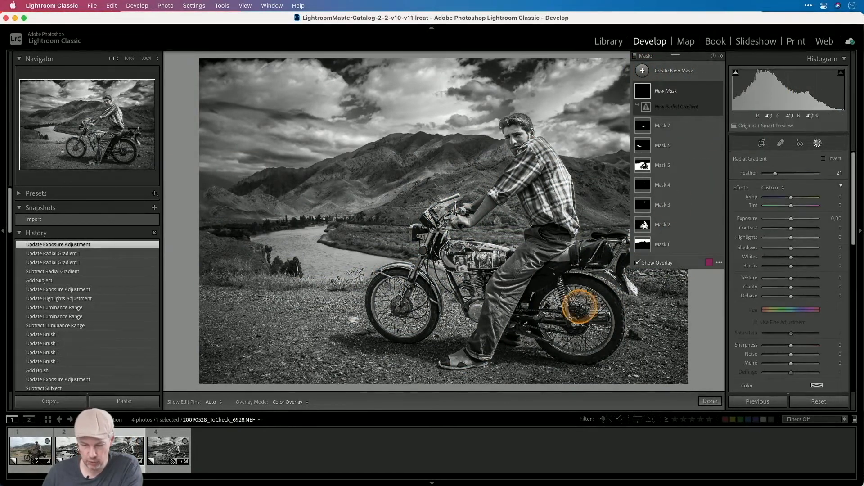
mouse_move(459, 359)
mouse_down()
mouse_move(496, 379)
mouse_move(463, 361)
mouse_move(497, 361)
mouse_move(468, 346)
mouse_up()
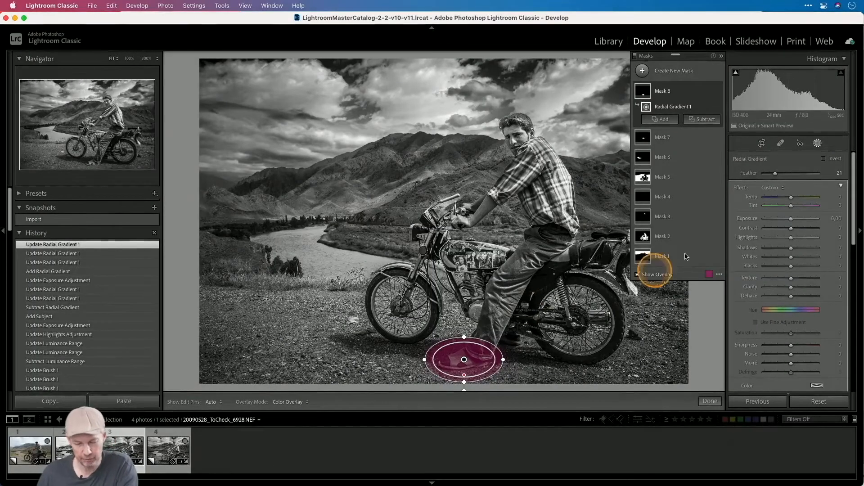
Intersect the slipper's radial mask with a Color Range sampled from the slipper
click(710, 107)
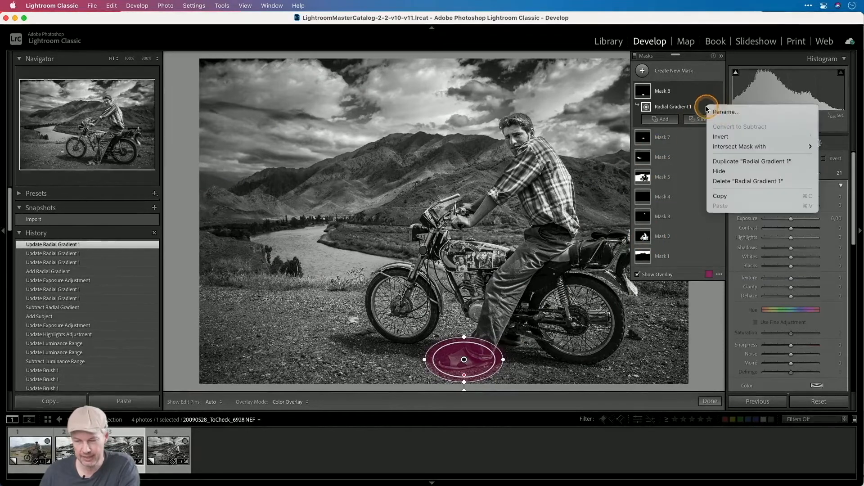
mouse_move(717, 146)
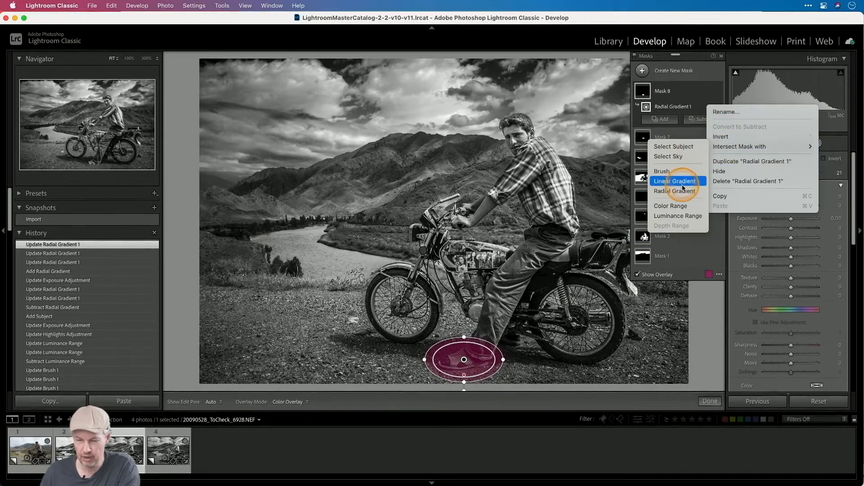
click(671, 206)
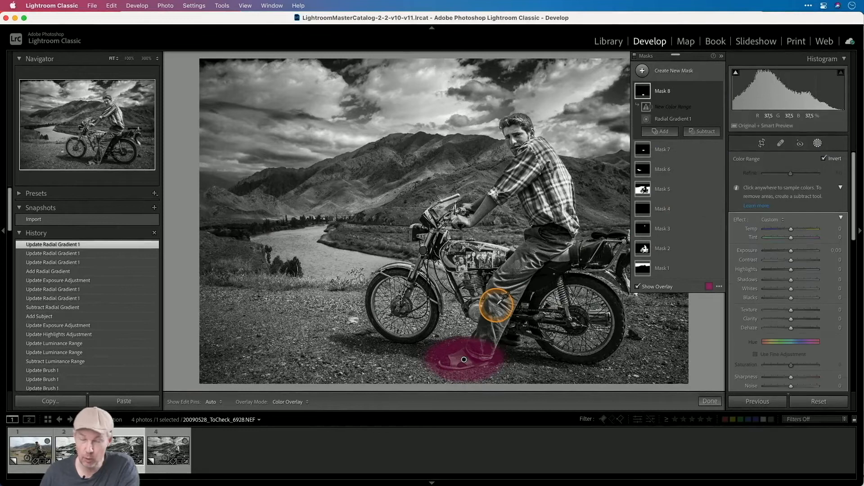
click(456, 354)
shift+click(457, 358)
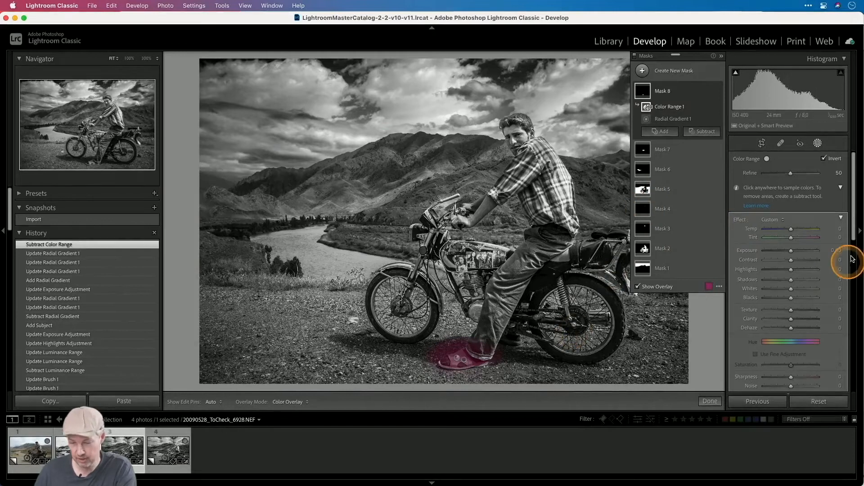
Brighten the slipper mask by setting its exposure to 0.71
drag(792, 252, 813, 252)
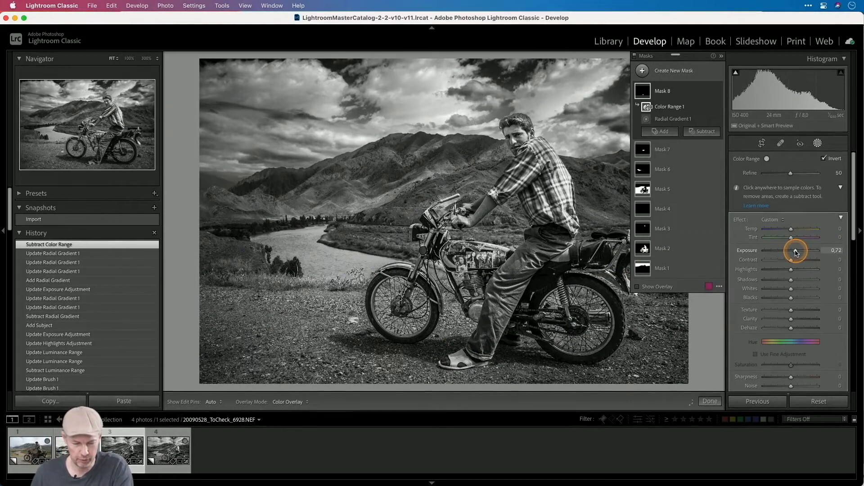
drag(795, 253, 796, 253)
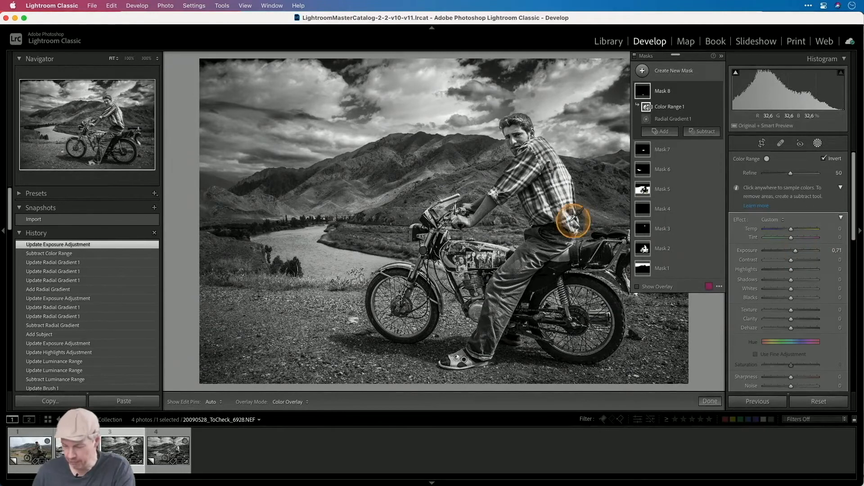
key(z)
key(z)
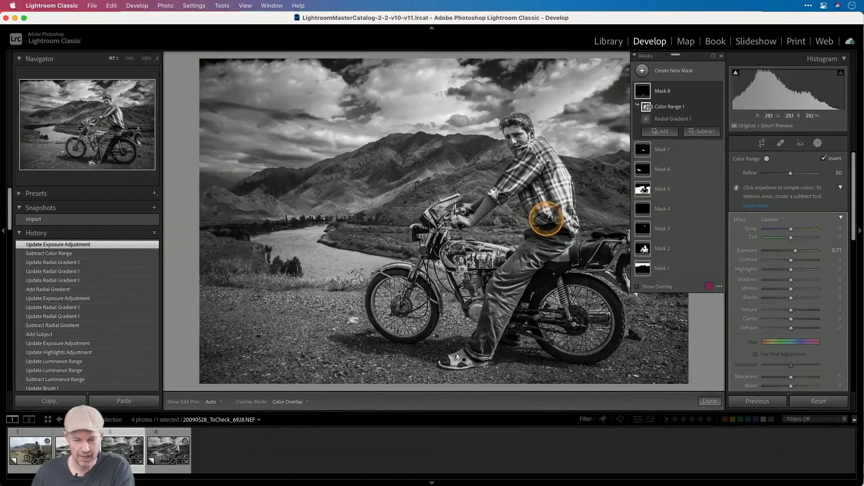
Move the floating list of masks clear of the photo and create a new Select Subject mask
drag(685, 57, 141, 59)
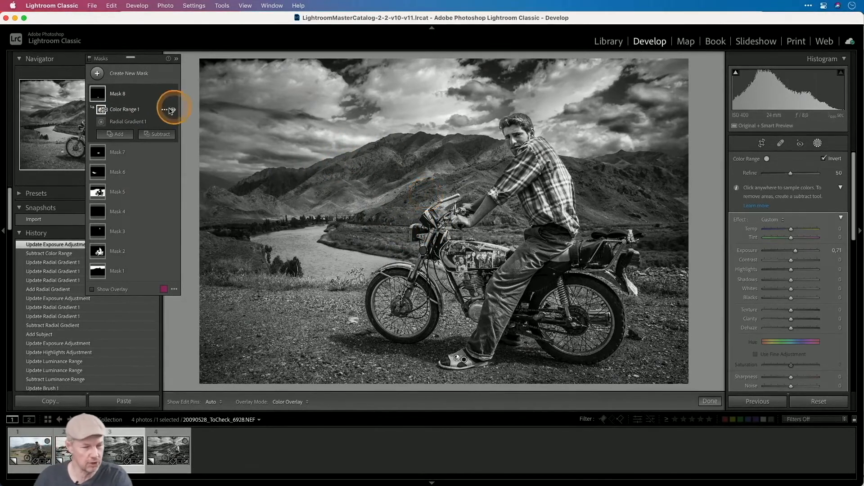
click(97, 73)
click(165, 90)
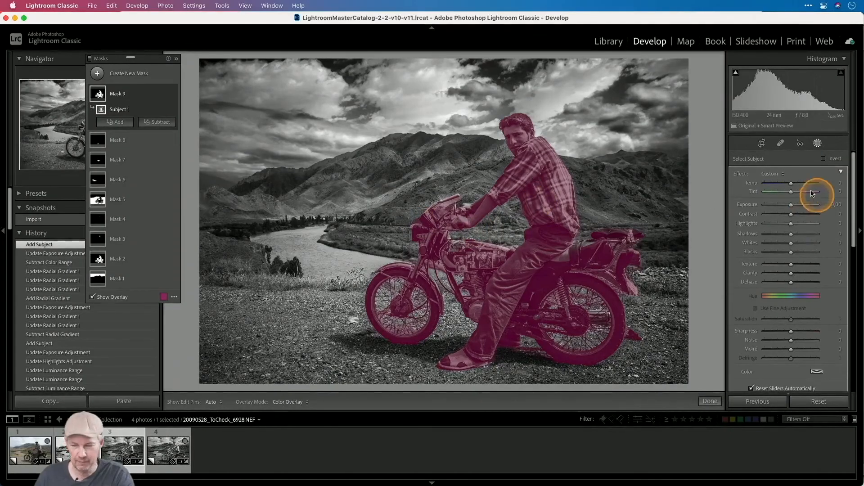
Subtract a Linear Gradient from the new subject mask, fading it out from the rear wheel toward the man's legs
drag(792, 208, 798, 208)
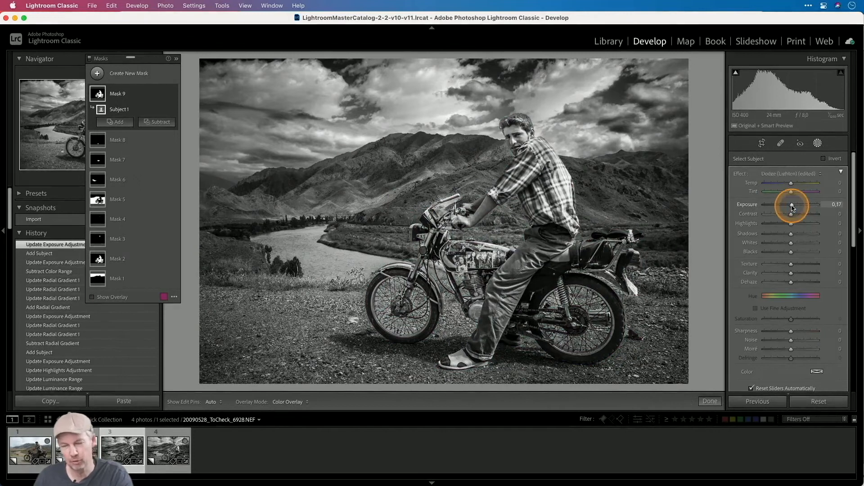
double_click(747, 205)
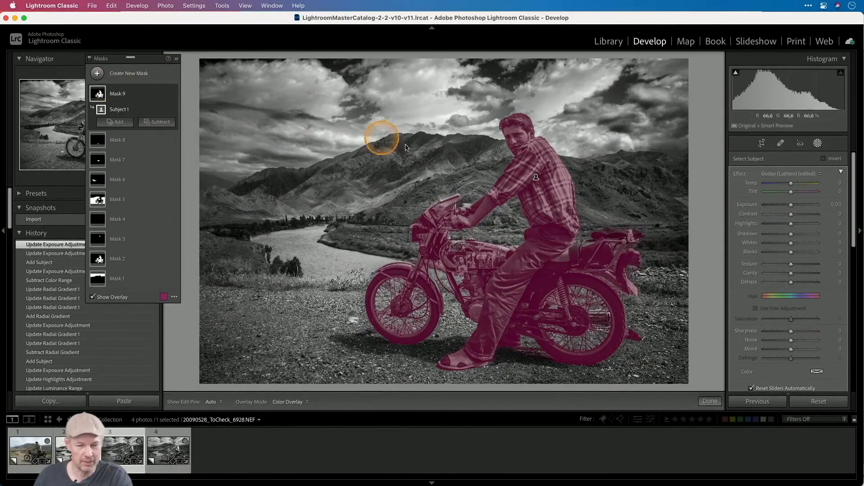
click(160, 122)
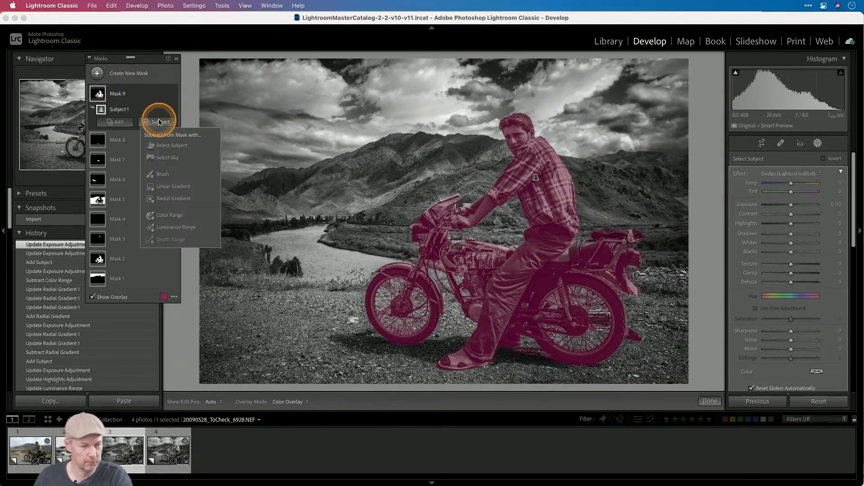
click(176, 189)
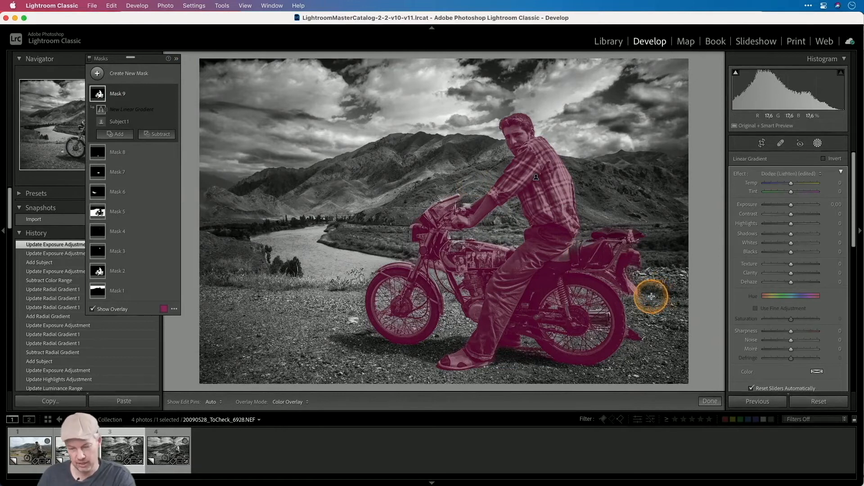
drag(647, 295, 507, 257)
drag(579, 276, 539, 268)
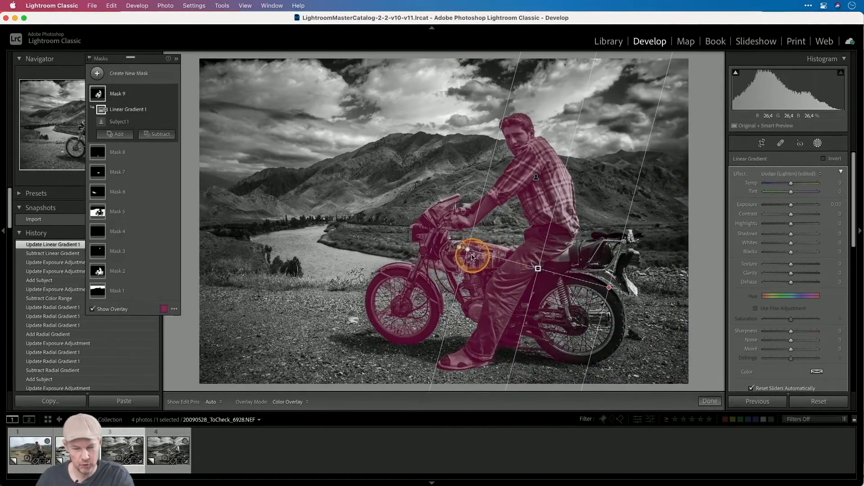
Refine the gradient's width and position so the mask excludes the motorcycle's rear but keeps the man and front end
drag(467, 251, 498, 256)
drag(551, 269, 543, 269)
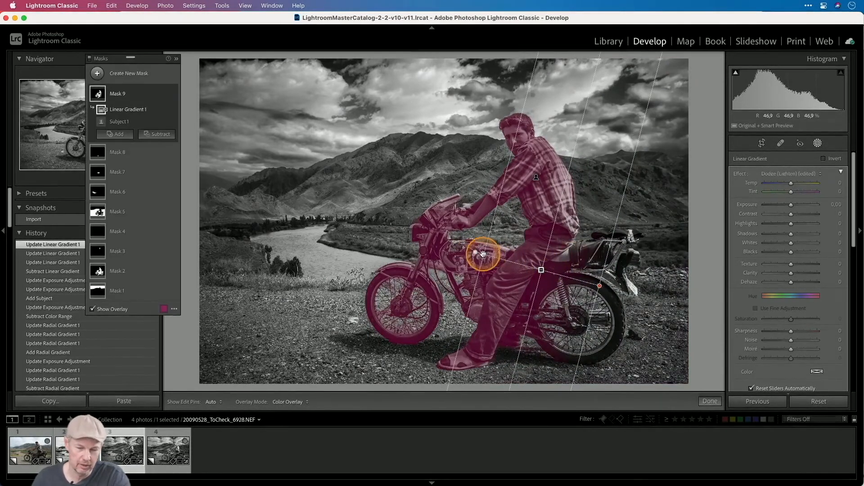
drag(484, 253, 497, 248)
drag(543, 270, 533, 268)
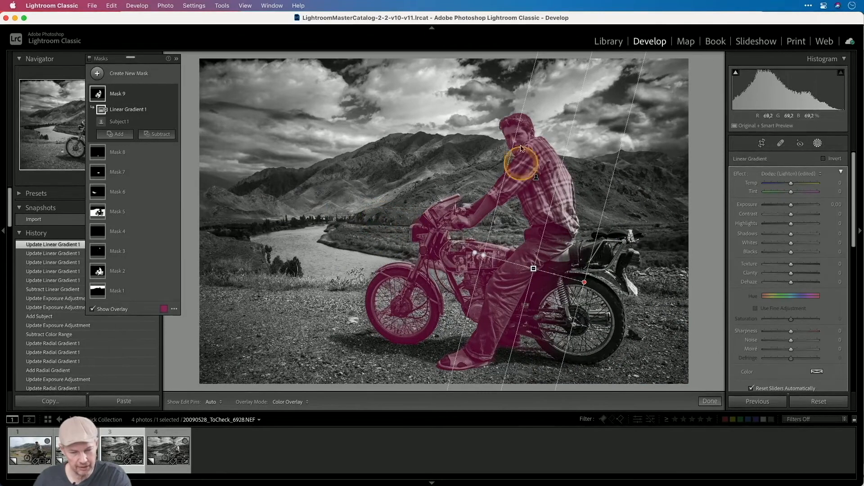
drag(533, 268, 523, 265)
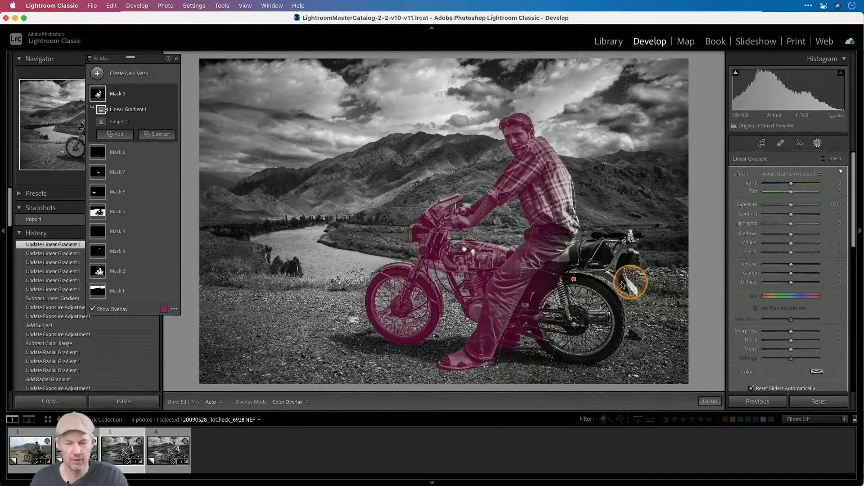
drag(574, 281, 618, 287)
drag(554, 274, 538, 268)
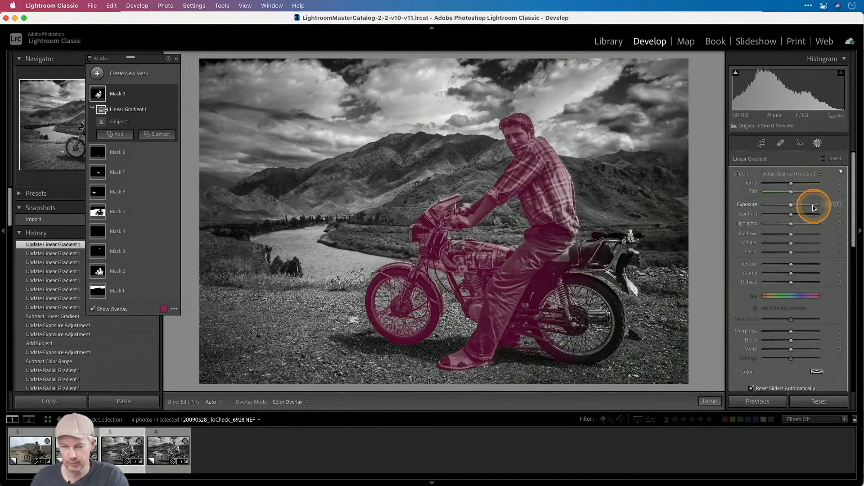
Hide the mask overlay and slightly raise the exposure of the gradient-limited subject mask
key(o)
drag(791, 206, 790, 205)
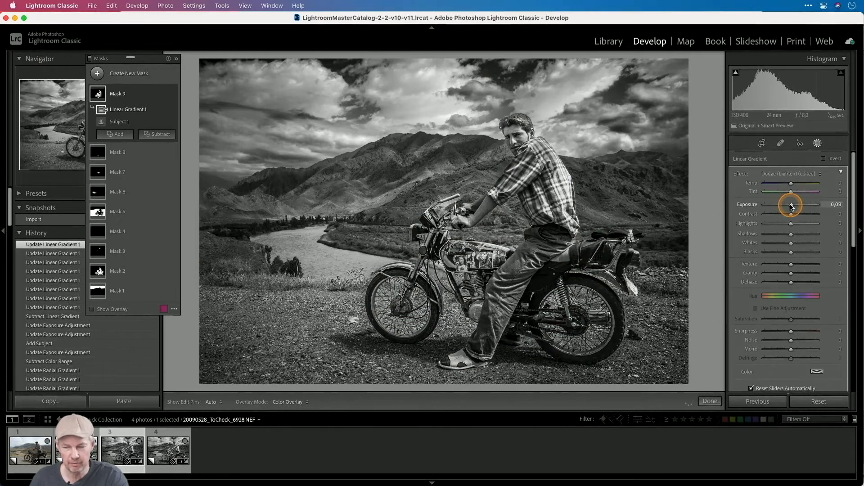
click(792, 207)
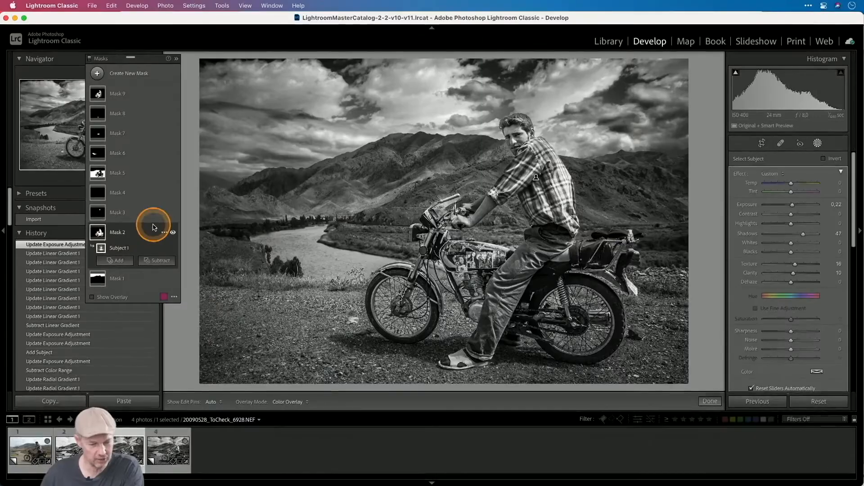
Lower the exposure of the original subject mask, Mask 2, set its shadows to 37 and check the shadow clipping
mouse_move(101, 236)
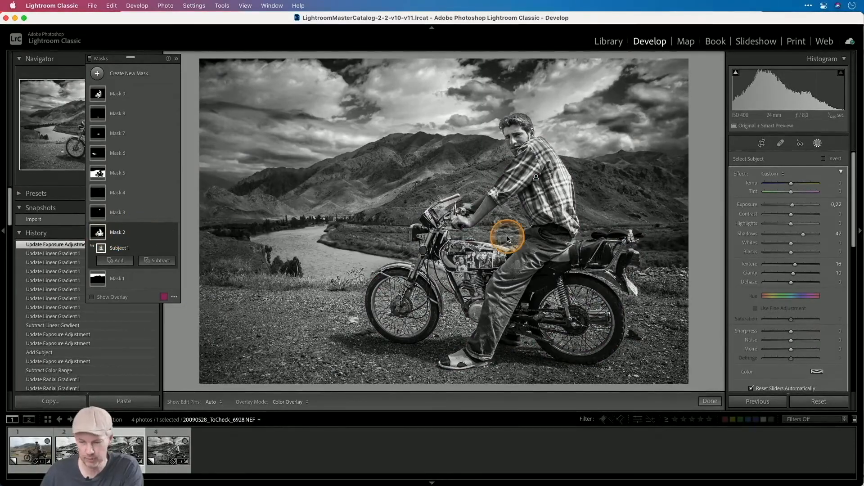
double_click(793, 207)
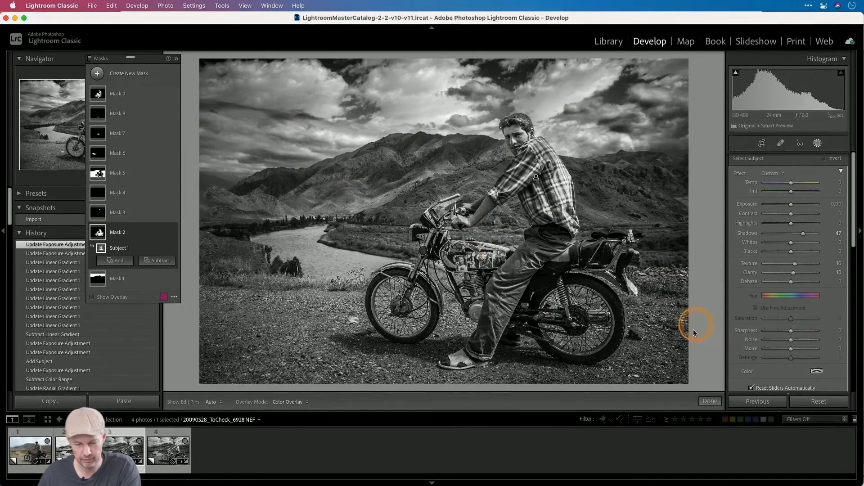
drag(803, 235, 795, 232)
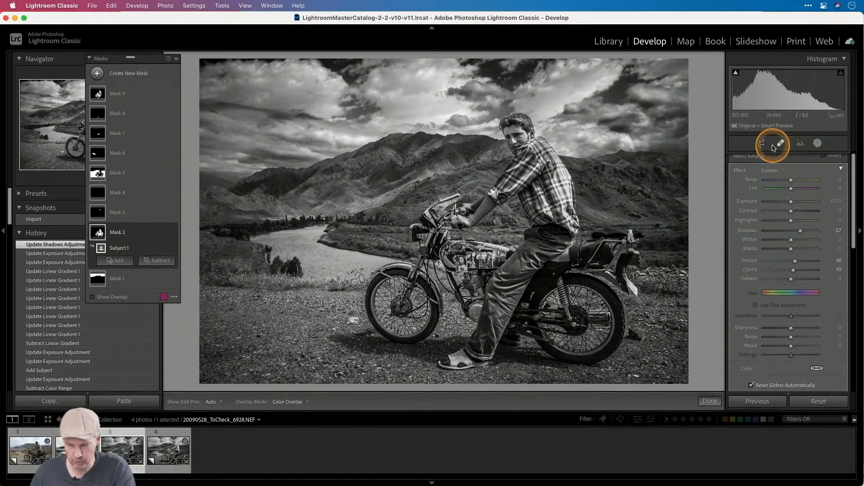
click(817, 144)
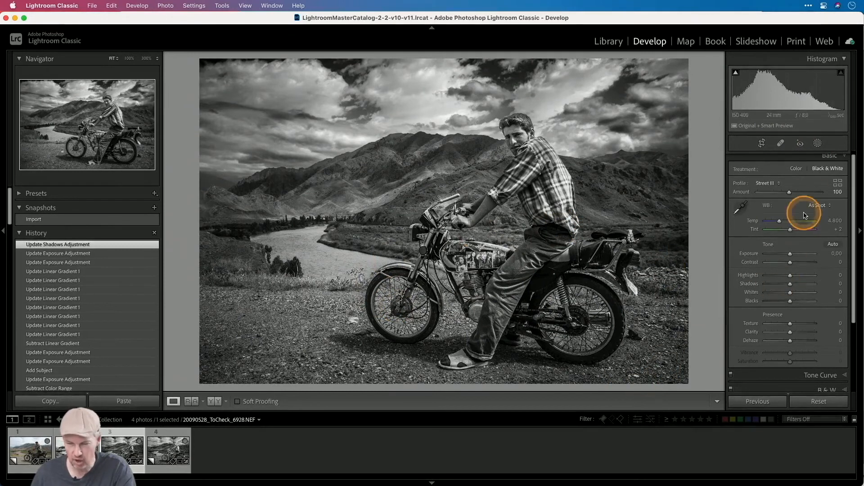
click(736, 73)
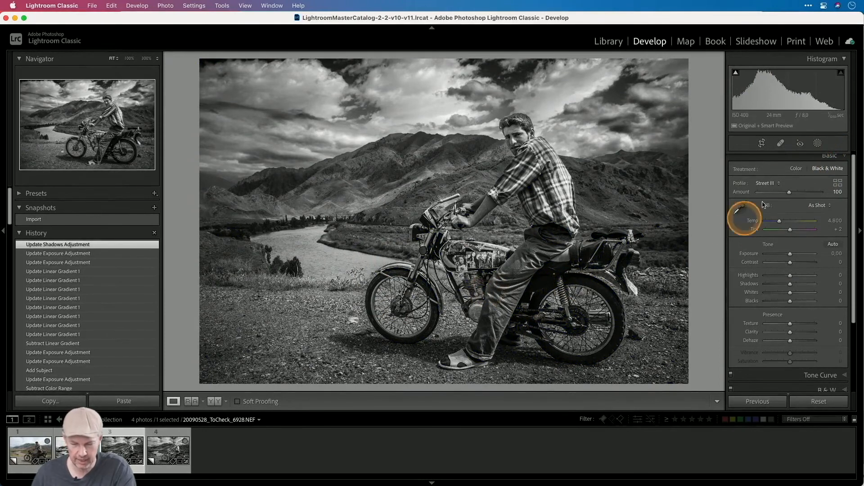
Reopen masking and create another Select Subject mask for the man and motorcycle
click(818, 143)
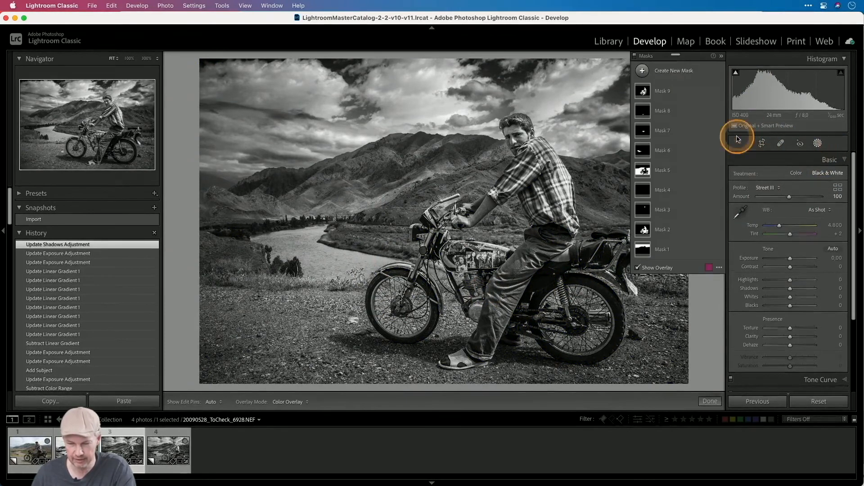
click(642, 71)
click(689, 85)
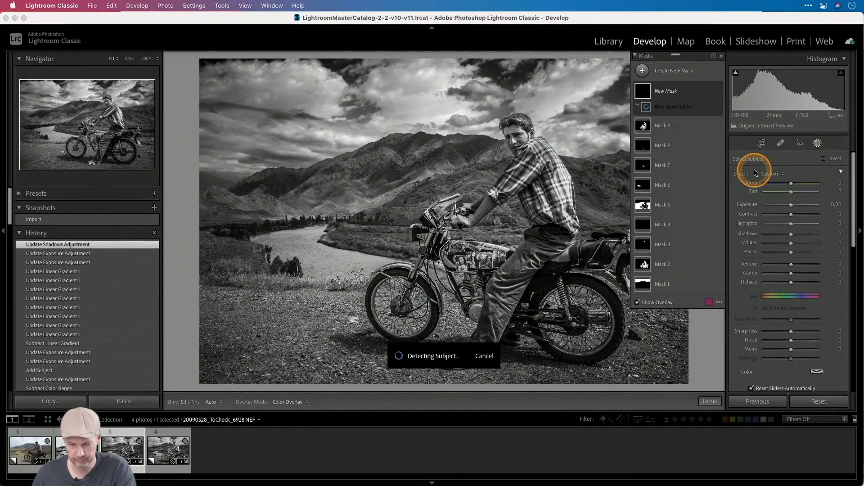
Intersect the new subject mask with a Luminance Range sampled from the motorcycle's dark rear, narrowing the upper limit to 22/44
click(708, 107)
click(745, 147)
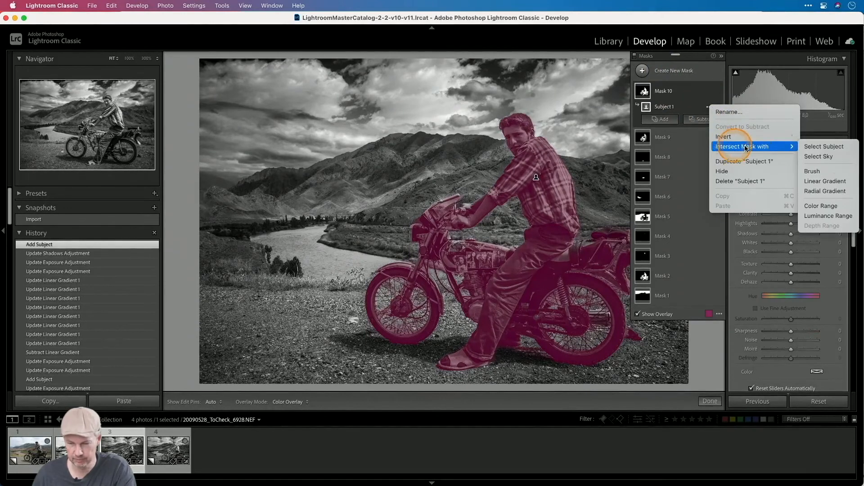
click(829, 216)
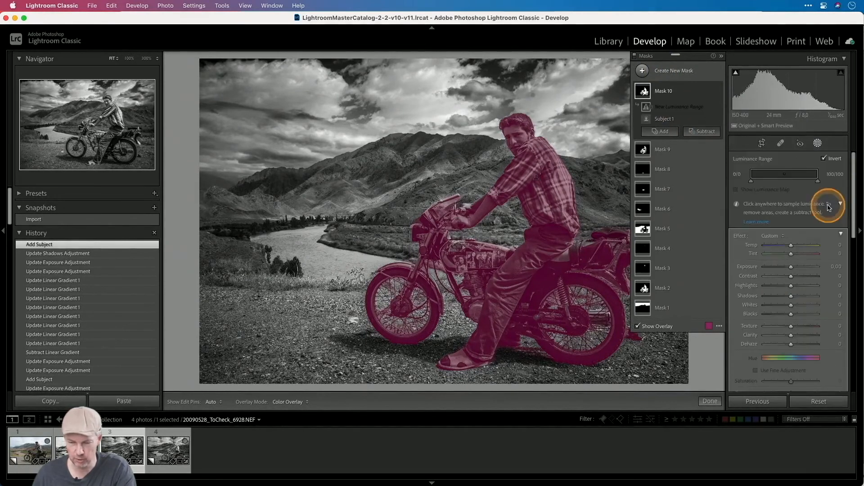
click(549, 288)
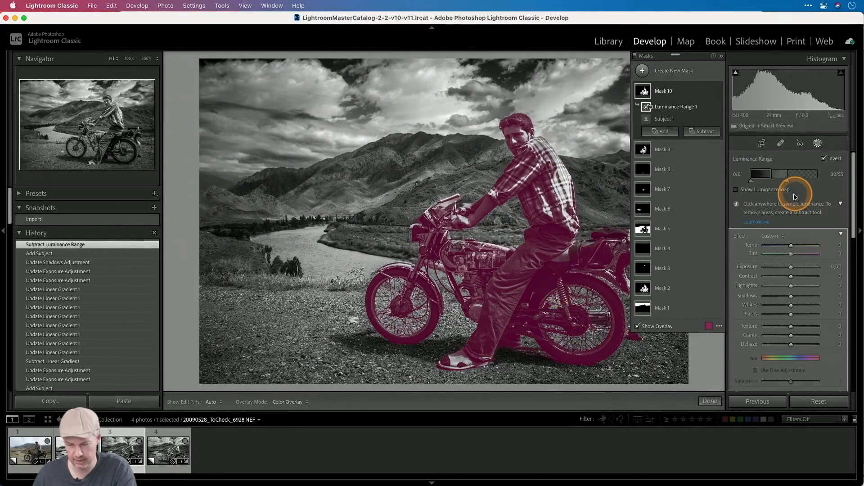
mouse_move(772, 178)
mouse_down()
mouse_move(789, 182)
mouse_move(781, 182)
mouse_up()
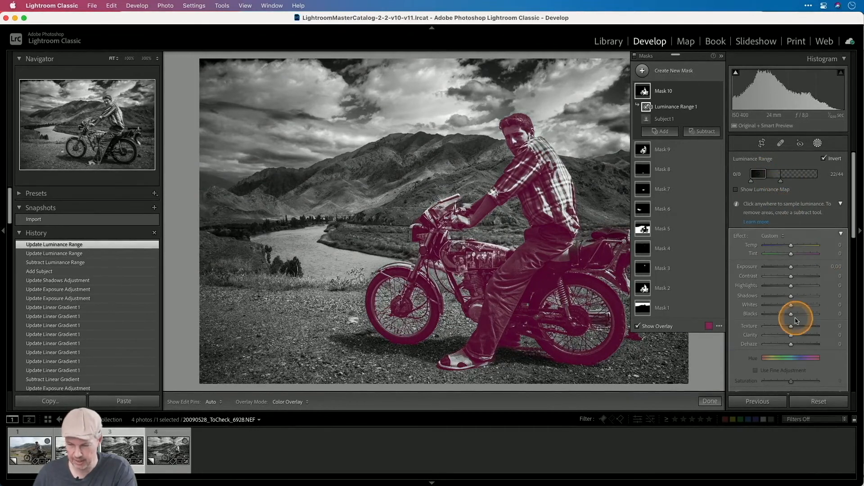
Set the dark-tones subject mask's blacks to 11 and shadows to 24, and check the photo's shadow clipping
drag(792, 317, 794, 317)
mouse_move(791, 296)
mouse_down()
mouse_move(806, 298)
mouse_move(797, 297)
mouse_up()
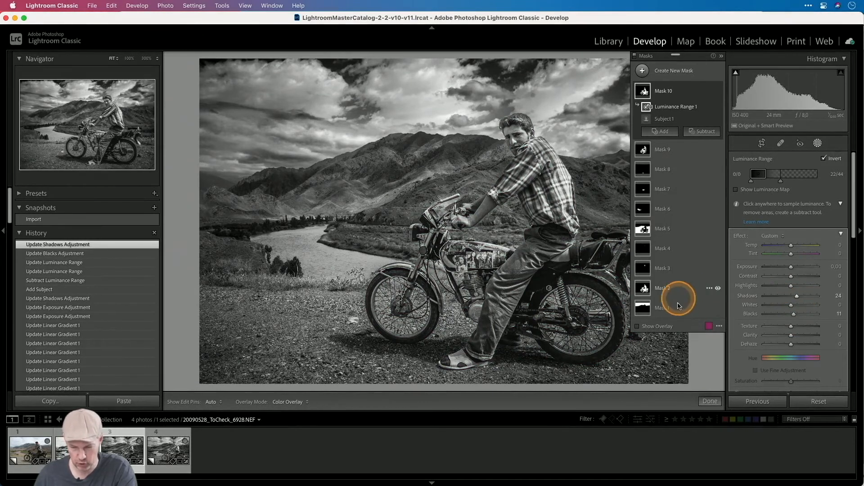
click(735, 73)
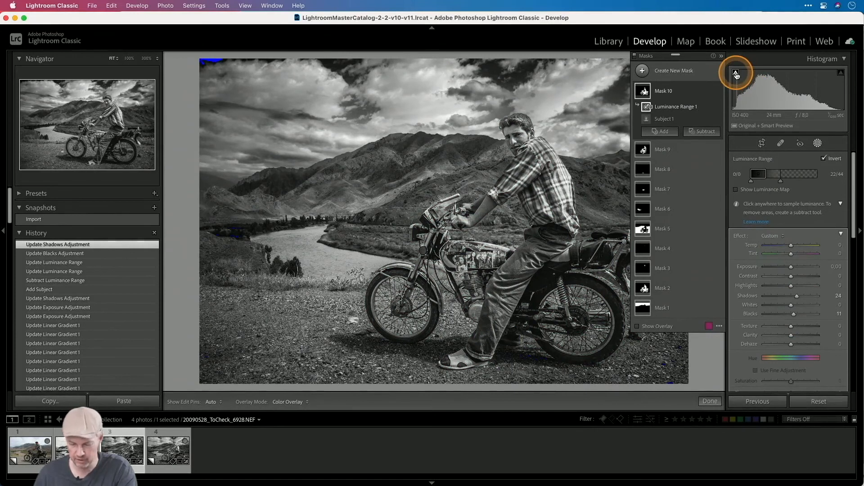
click(736, 74)
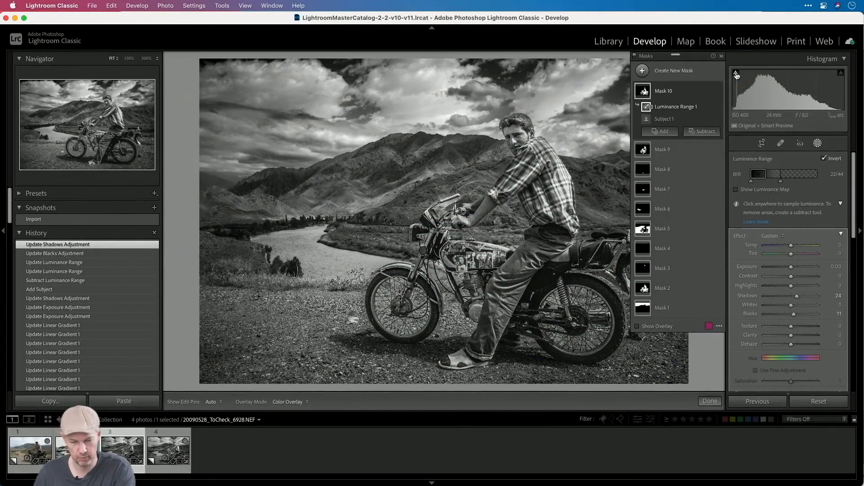